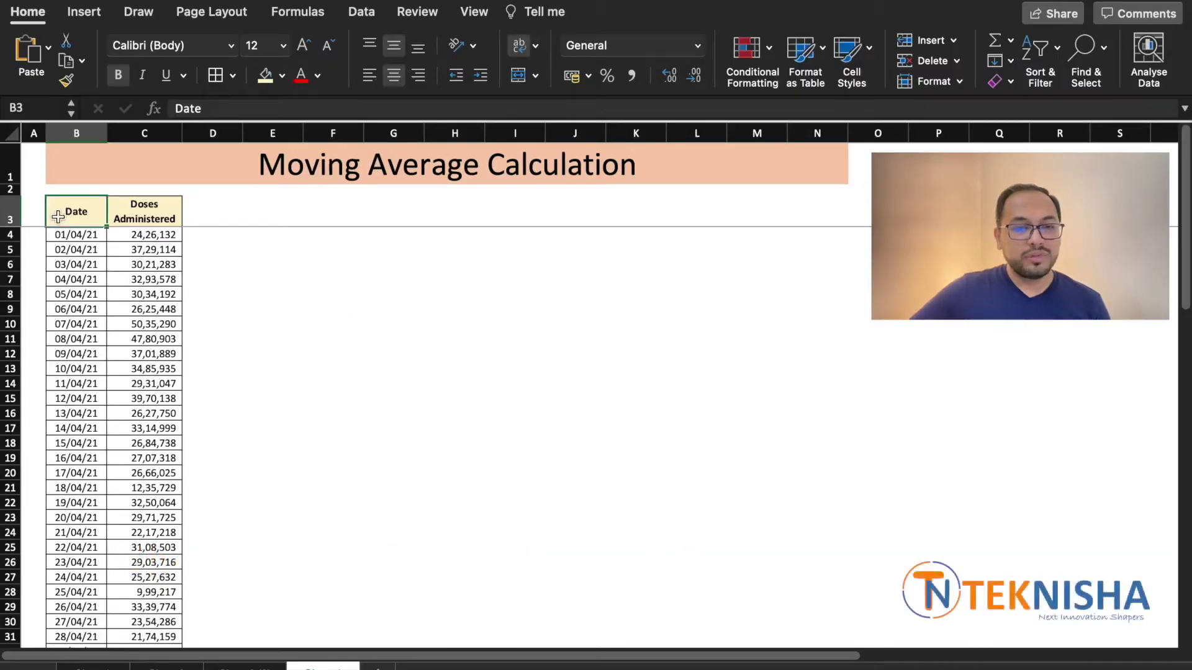
- Insert a recommended line chart of the Date and Doses Administered data in B3:C64
{"action": "scroll", "coordinate": [154, 389], "scroll_direction": "down", "scroll_amount": 9}
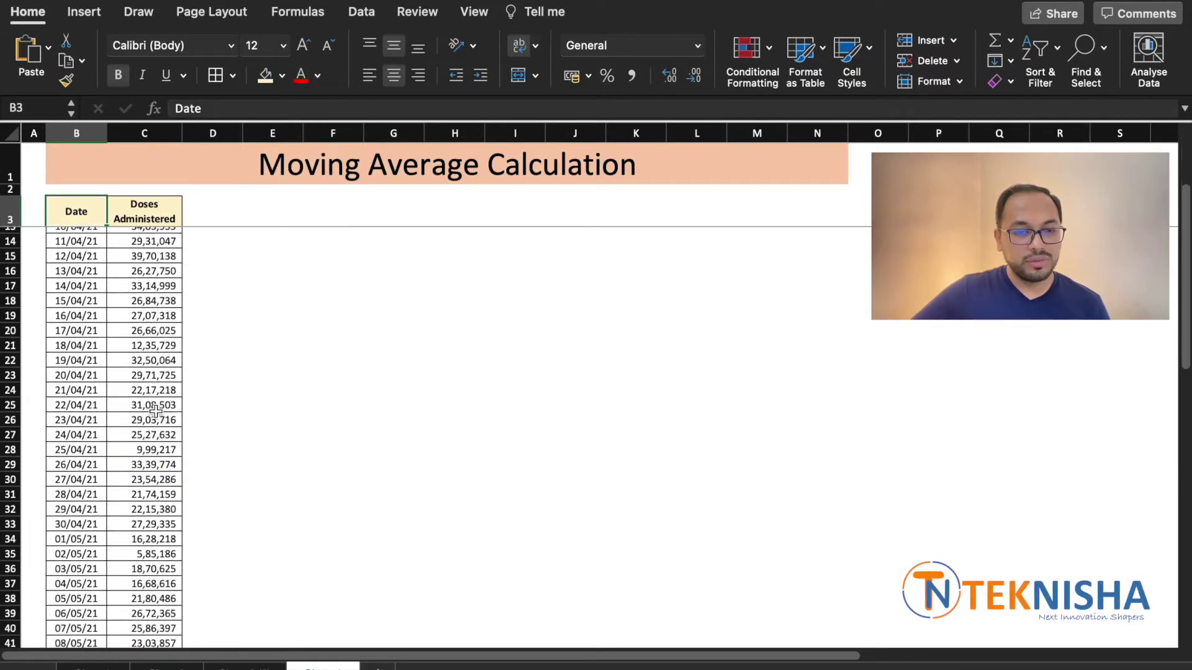
{"action": "scroll", "coordinate": [155, 411], "scroll_direction": "up", "scroll_amount": 9}
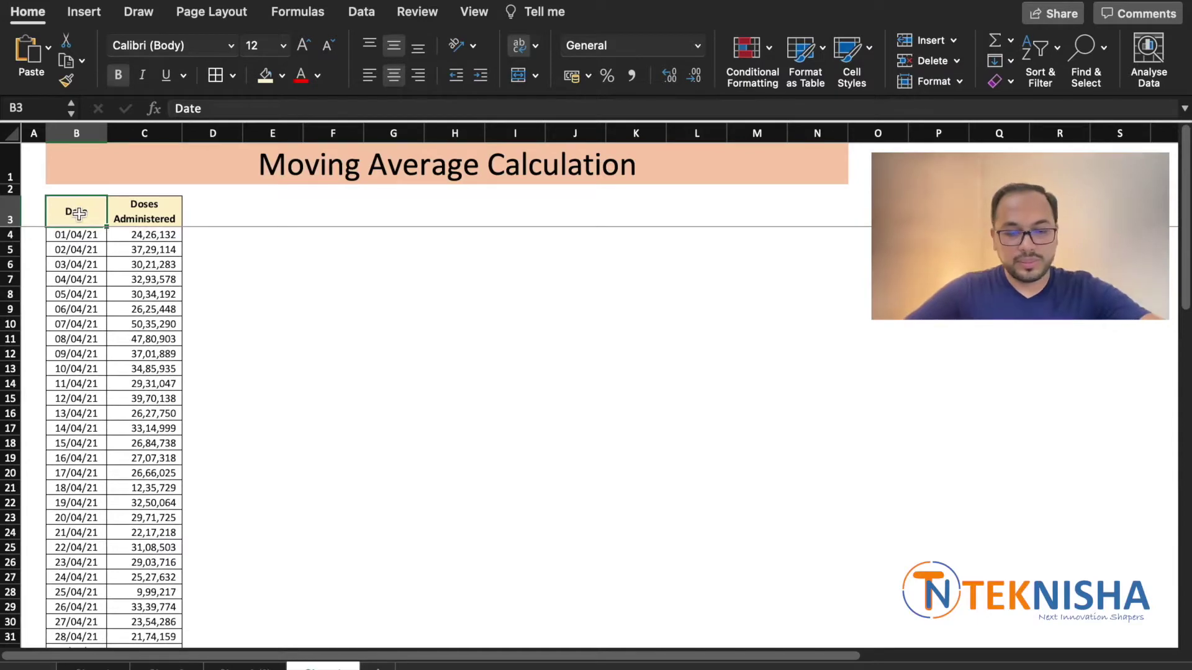
{"action": "key", "text": "ctrl+shift+Right"}
{"action": "key", "text": "ctrl+shift+Down"}
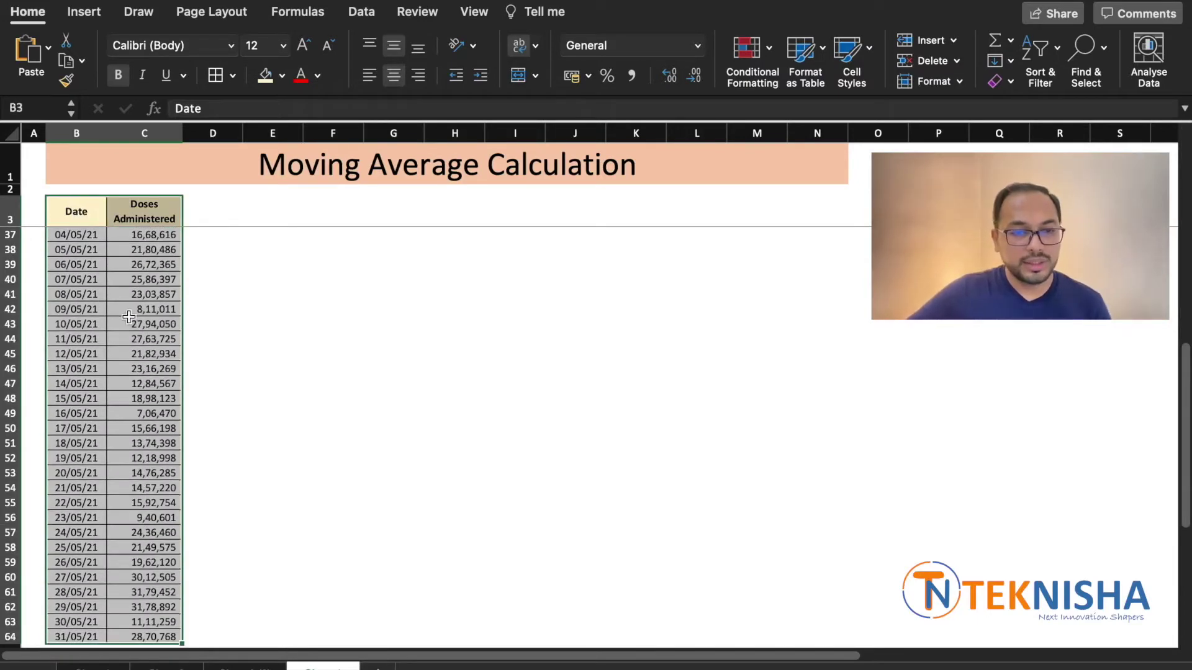
{"action": "scroll", "coordinate": [132, 317], "scroll_direction": "up", "scroll_amount": 11}
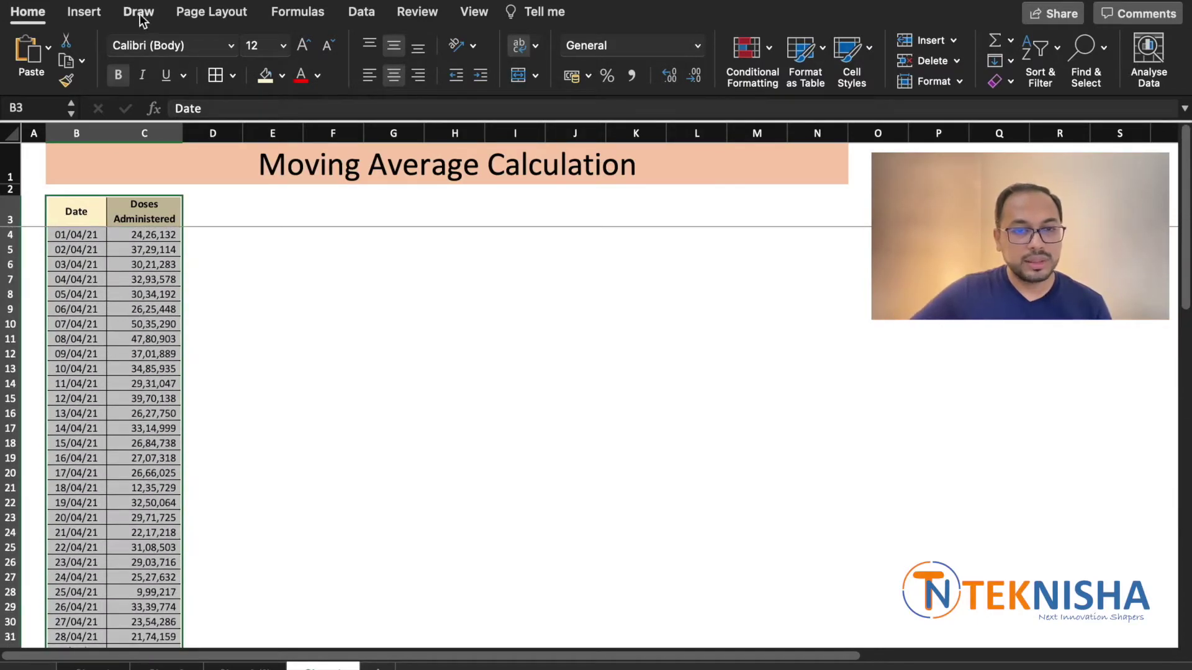
{"action": "left_click", "coordinate": [87, 14]}
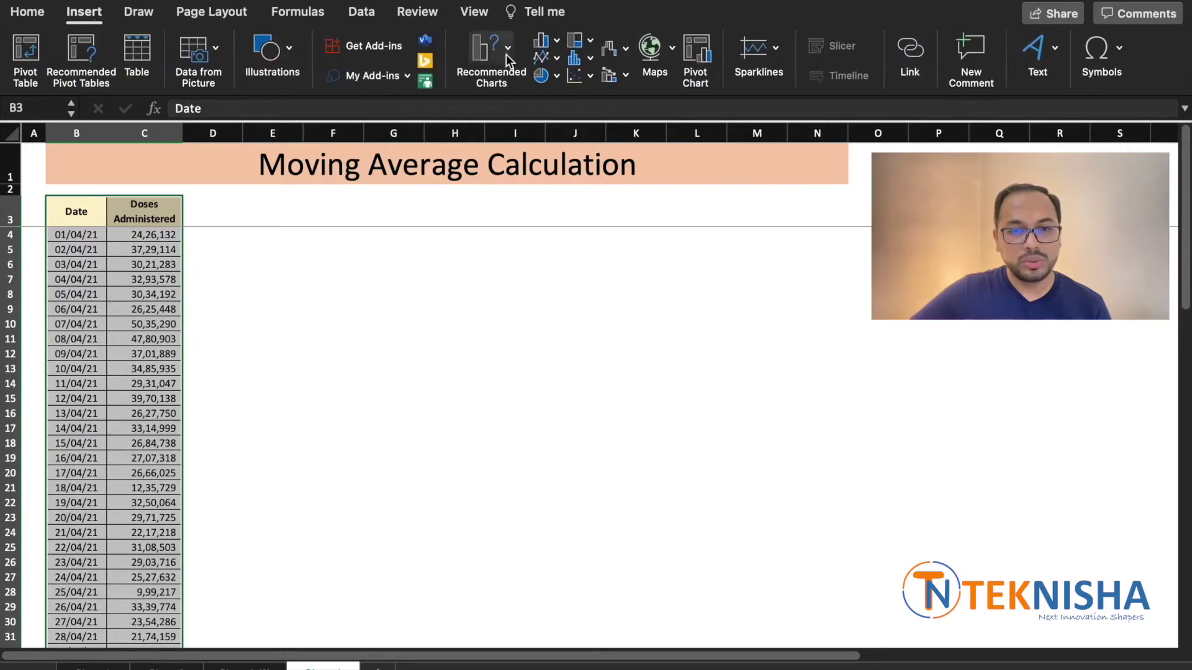
{"action": "left_click", "coordinate": [509, 50]}
{"action": "left_click", "coordinate": [514, 159]}
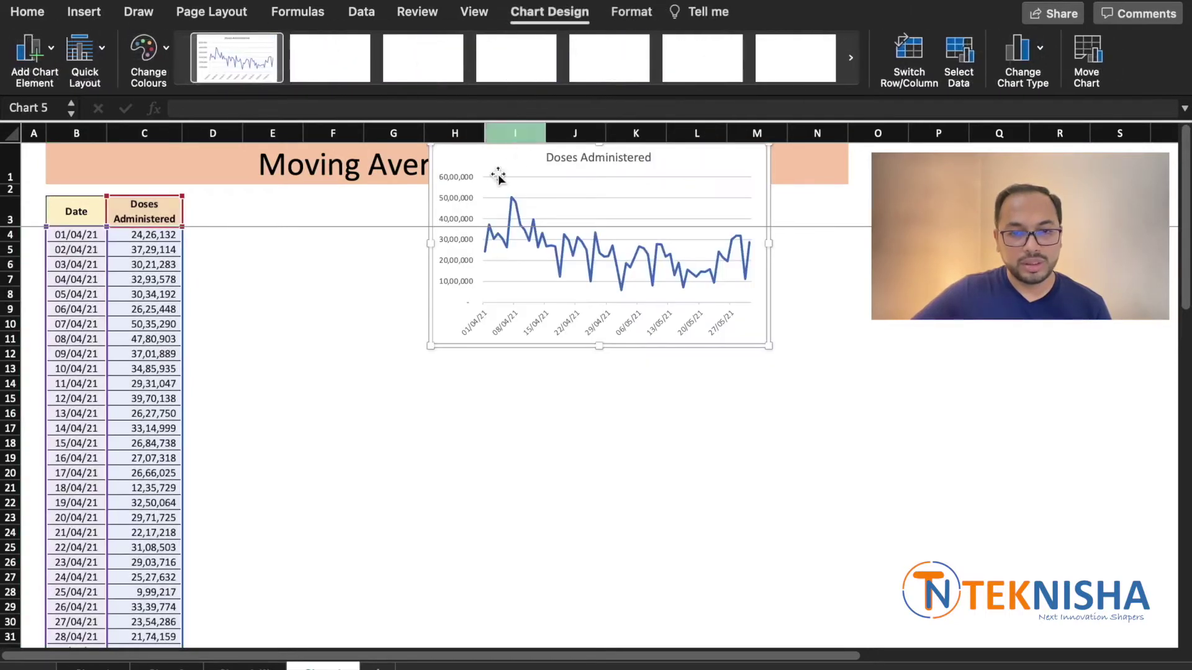
- Move the chart beside the table and enlarge it to span roughly F4 to N26
{"action": "left_click_drag", "start_coordinate": [457, 162], "coordinate": [337, 261]}
{"action": "left_click_drag", "start_coordinate": [621, 442], "coordinate": [865, 570]}
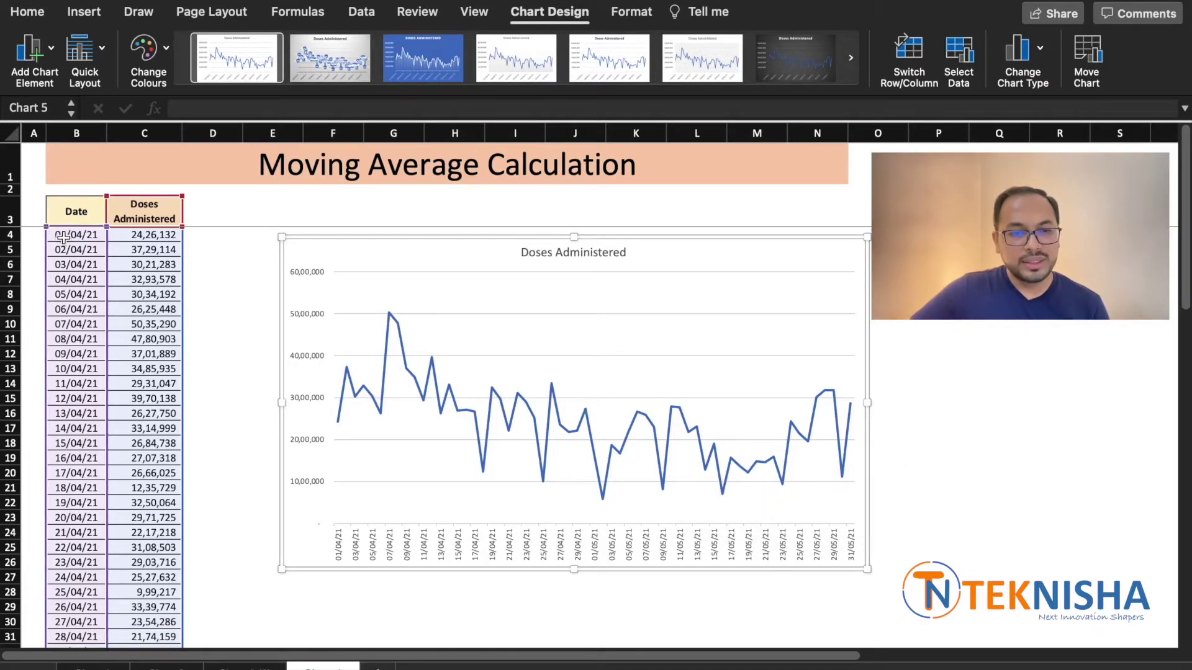
{"action": "left_click_drag", "start_coordinate": [65, 236], "coordinate": [65, 294]}
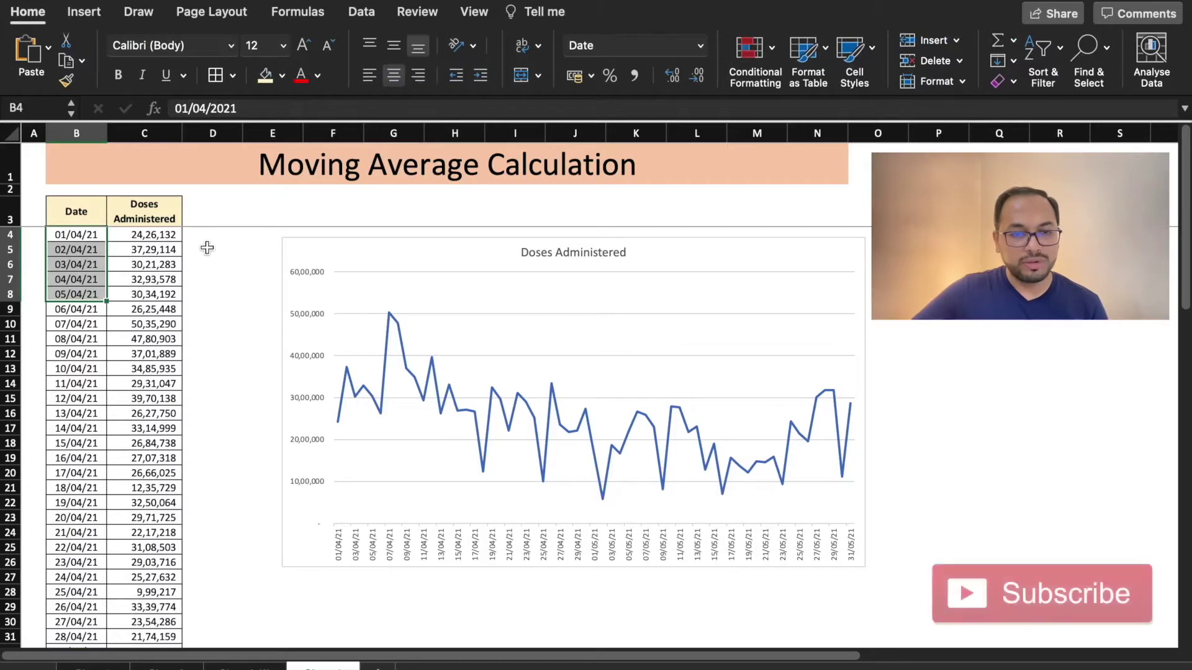
- Add a '7D SMA' header in D3 formatted like the Doses Administered header
{"action": "left_click", "coordinate": [214, 219]}
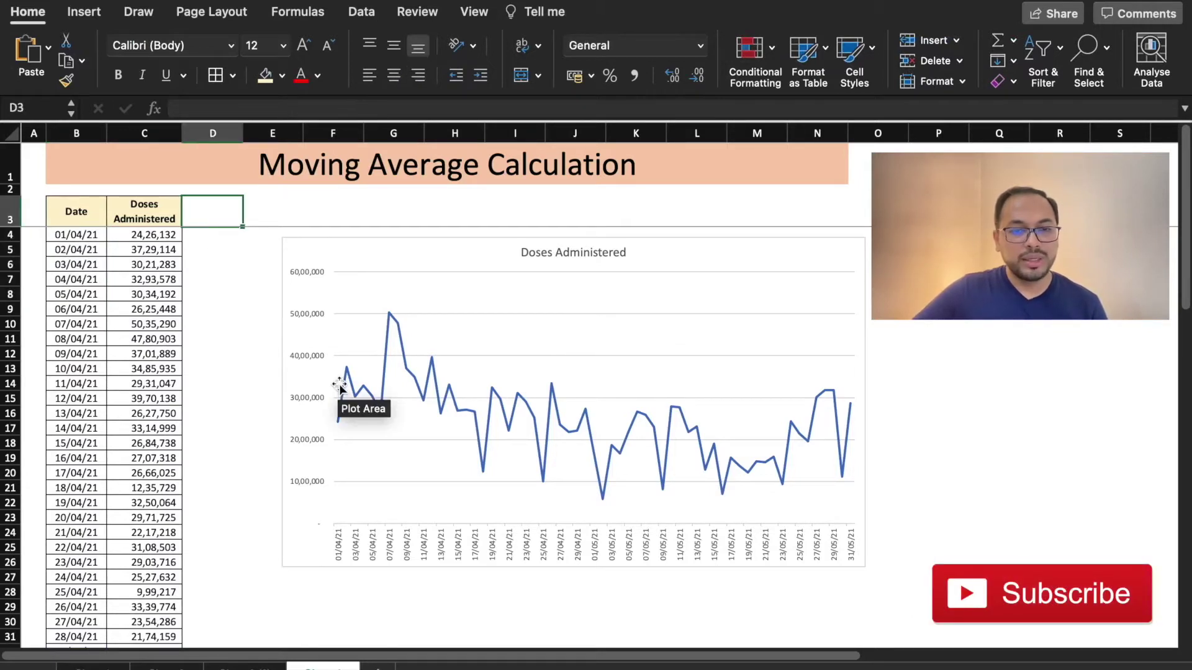
{"action": "type", "text": "7"}
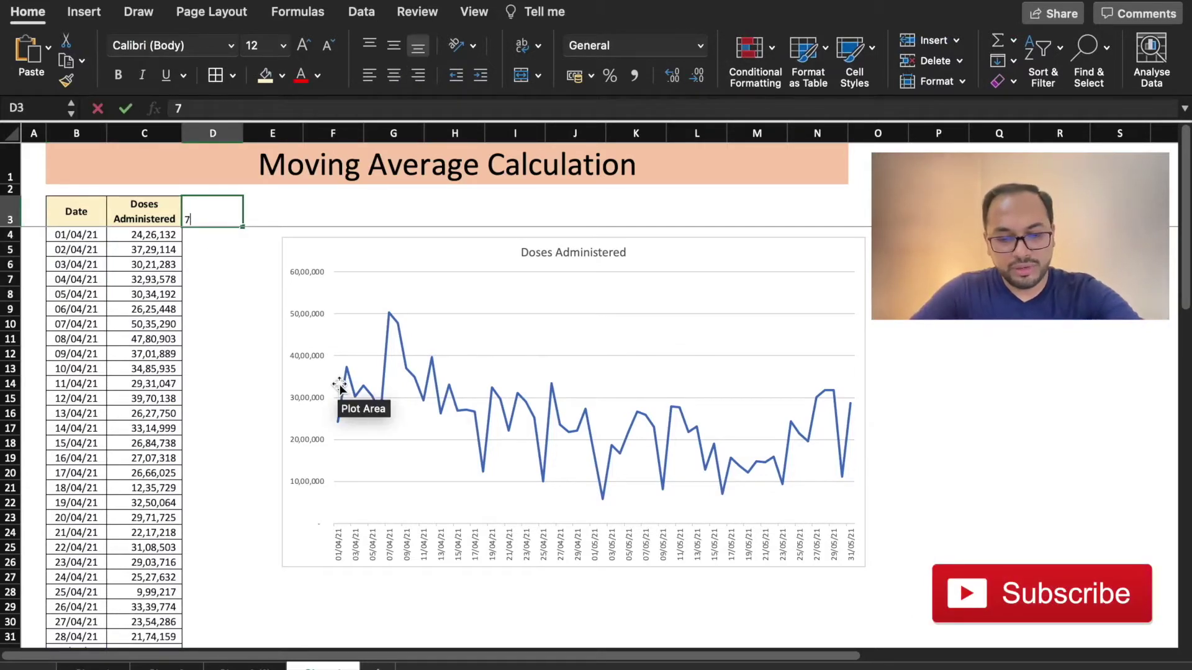
{"action": "type", "text": "D SMA"}
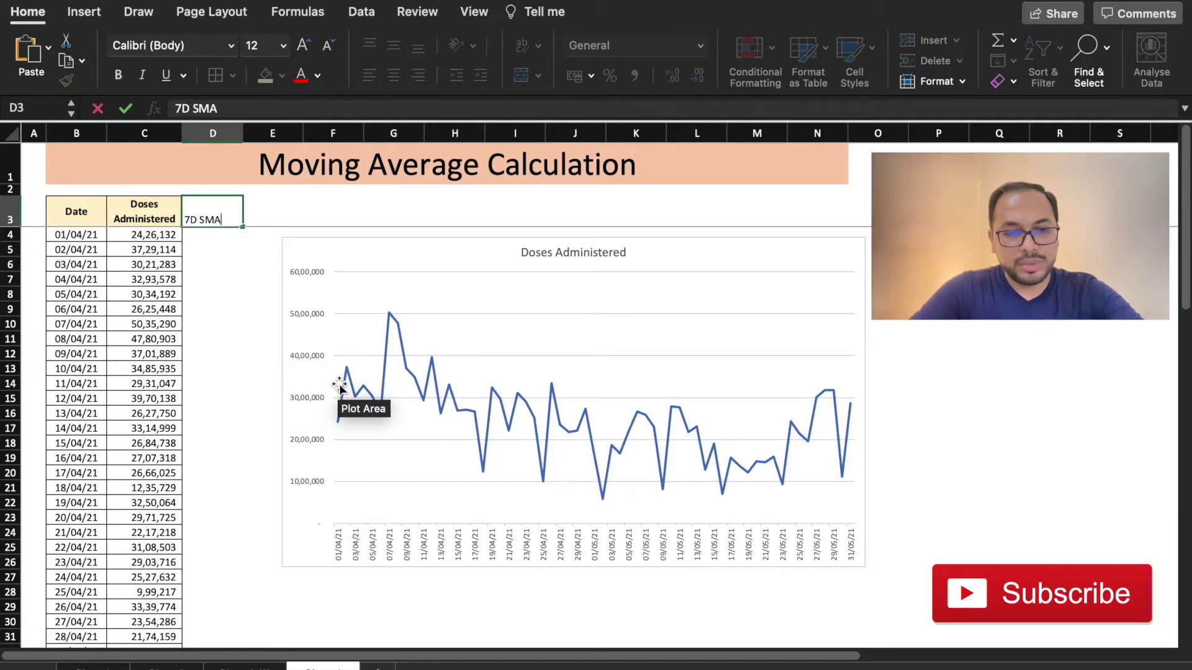
{"action": "key", "text": "Return"}
{"action": "left_click", "coordinate": [144, 211]}
{"action": "left_click", "coordinate": [66, 79]}
{"action": "left_click", "coordinate": [213, 211]}
- Widen column D to 14.50
{"action": "left_click_drag", "start_coordinate": [211, 234], "coordinate": [227, 573]}
{"action": "scroll", "coordinate": [349, 410], "scroll_direction": "up", "scroll_amount": 10}
{"action": "left_click_drag", "start_coordinate": [243, 132], "coordinate": [267, 133]}
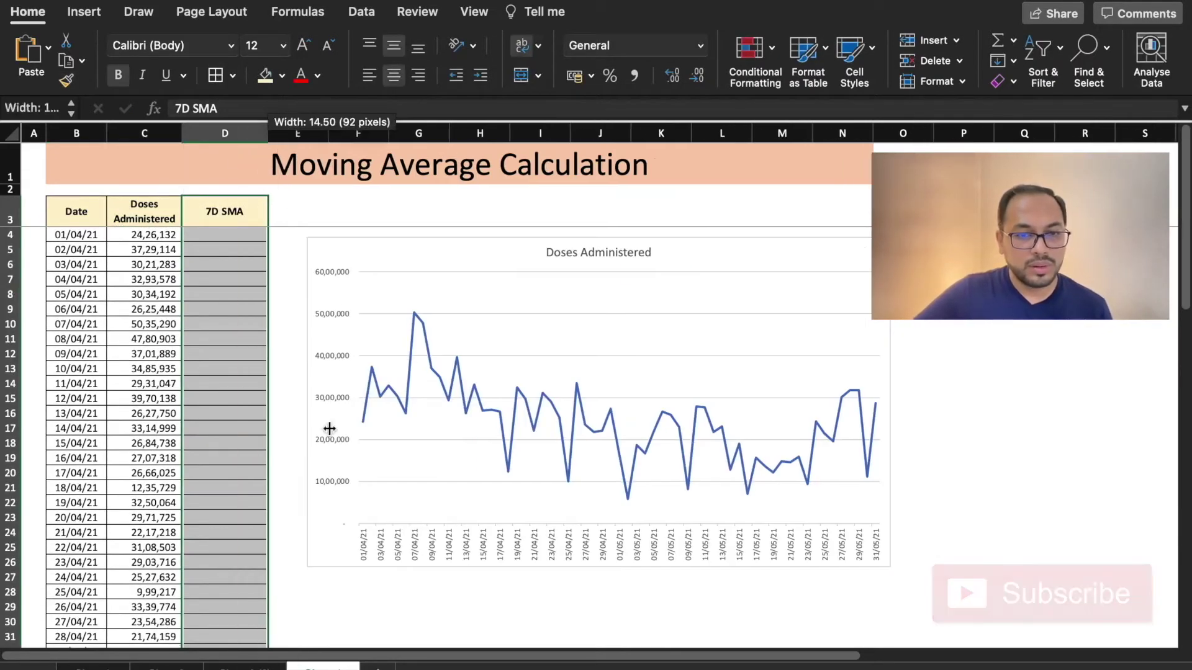
{"action": "left_click", "coordinate": [257, 220]}
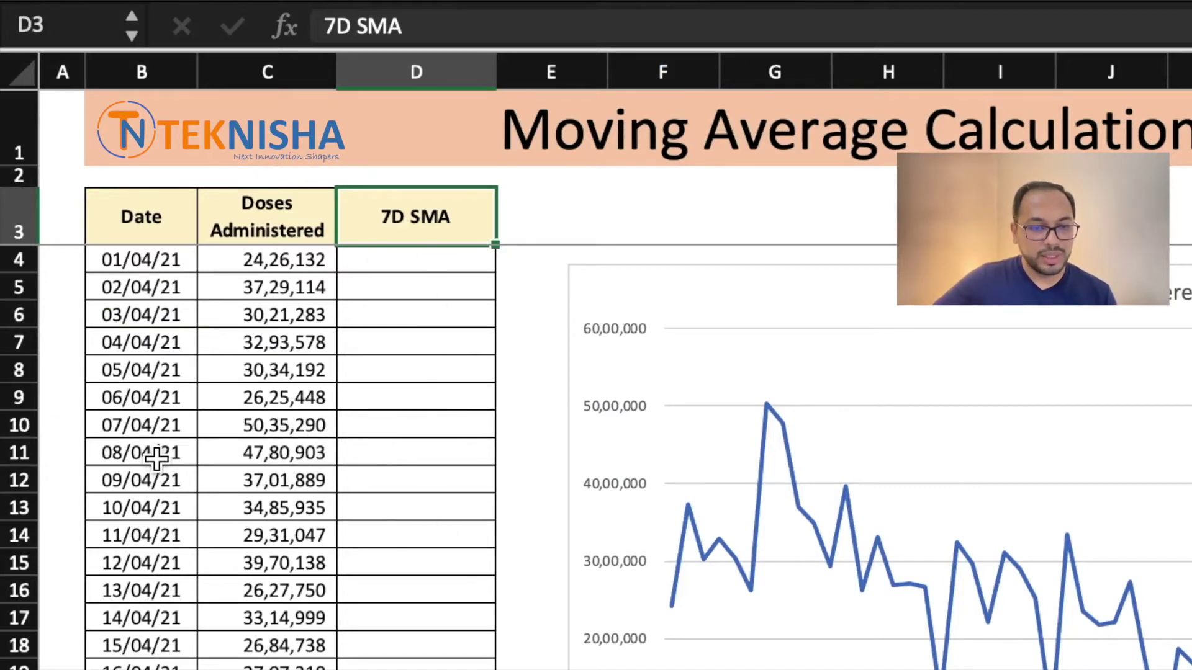
- Enter =AVERAGE(C4:C10) in D11, giving the first seven-day average of 33,09,291
{"action": "left_click", "coordinate": [407, 456]}
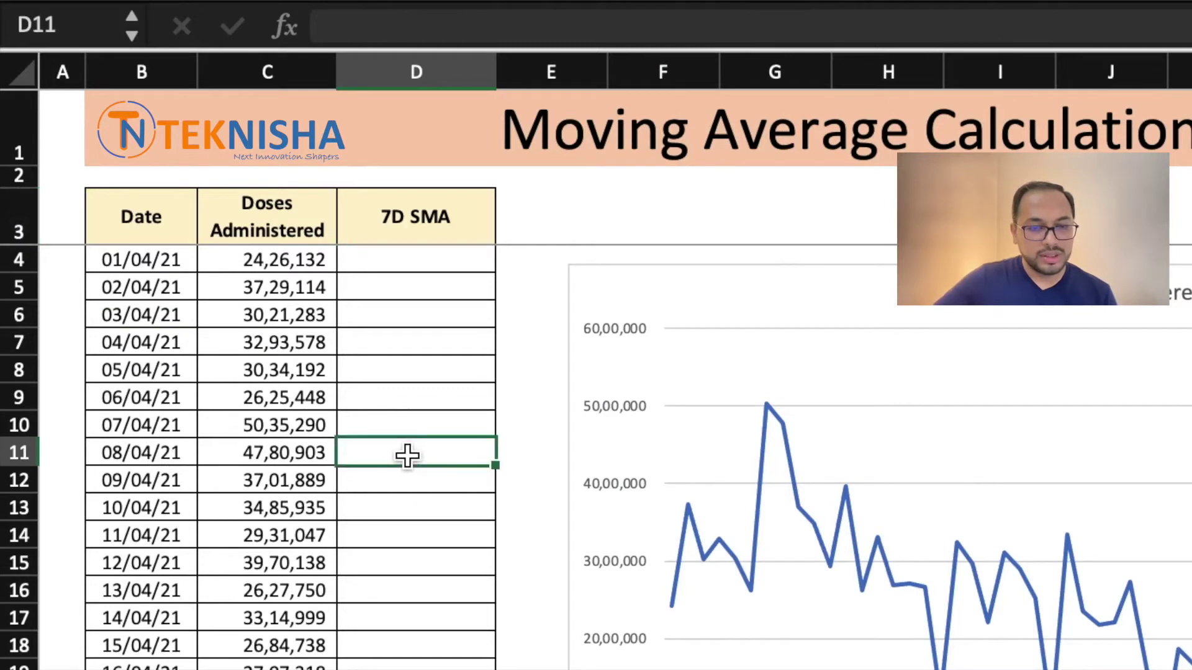
{"action": "left_click_drag", "start_coordinate": [307, 429], "coordinate": [301, 264]}
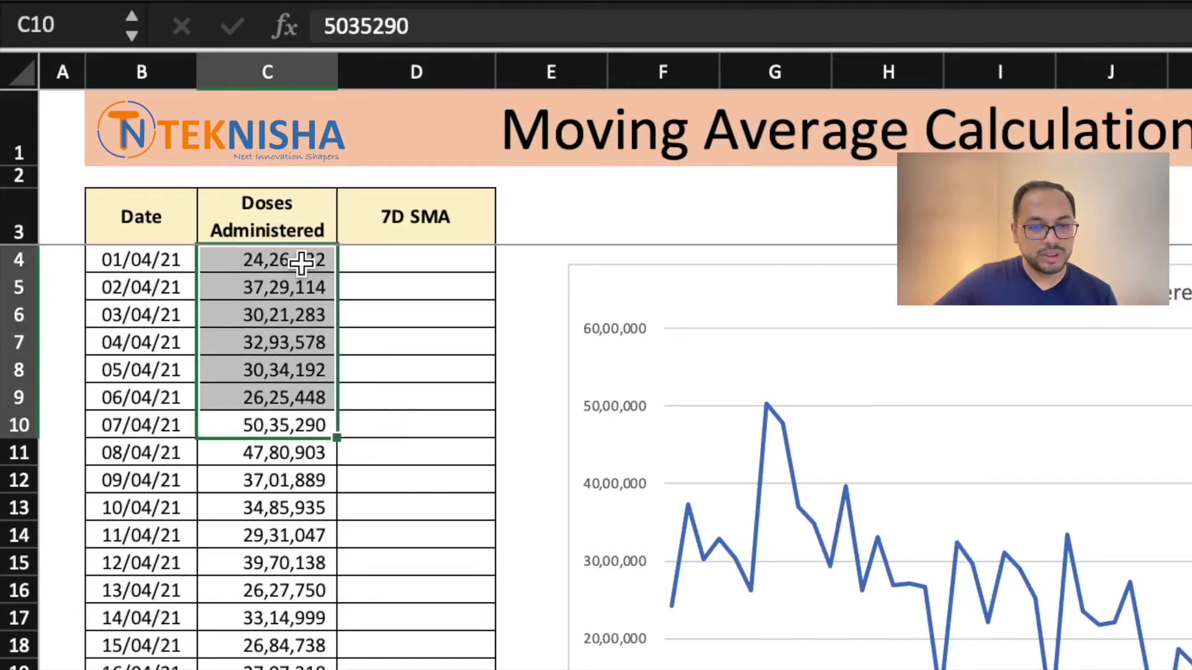
{"action": "left_click", "coordinate": [426, 455]}
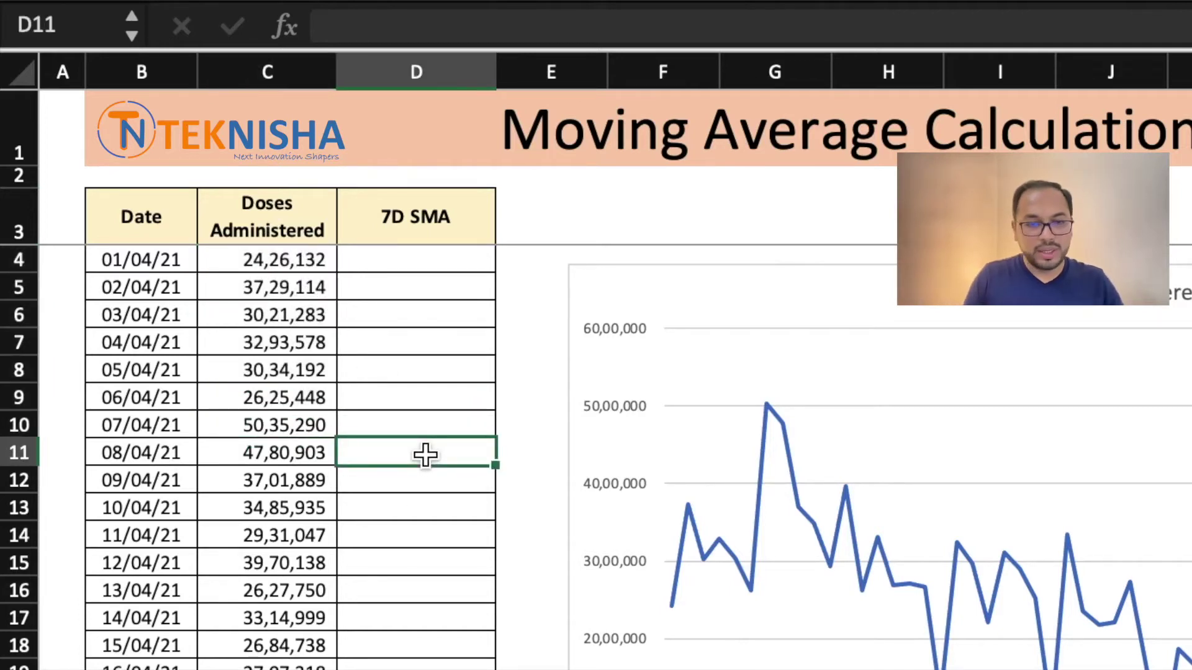
{"action": "type", "text": "=aver"}
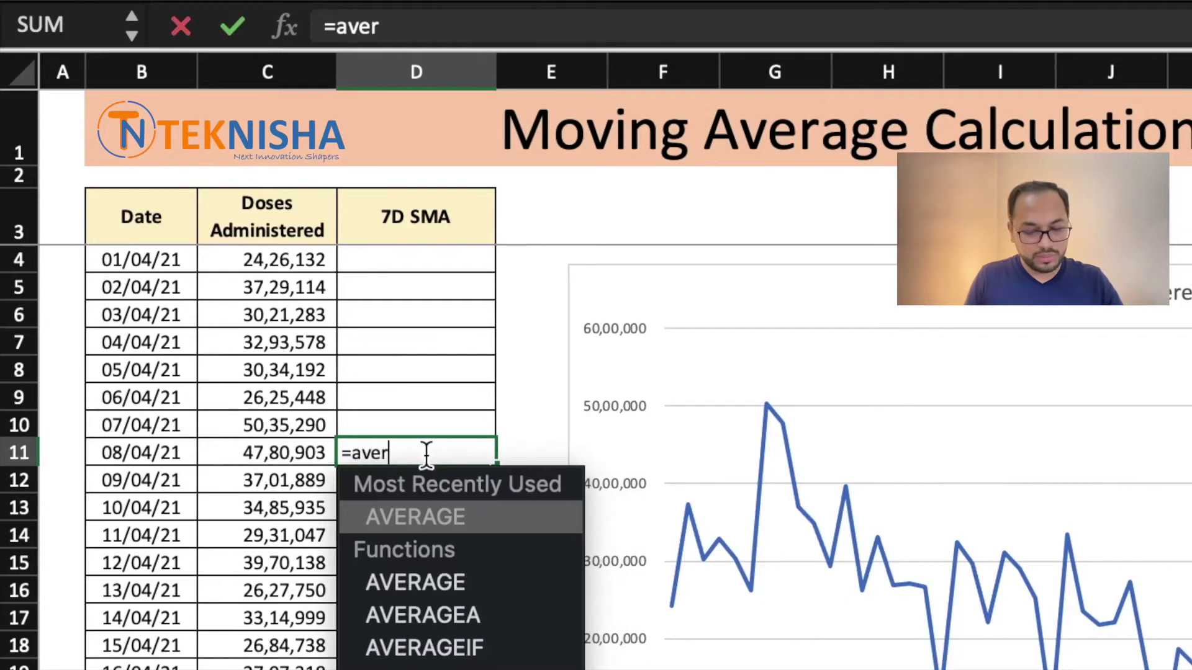
{"action": "type", "text": "age("}
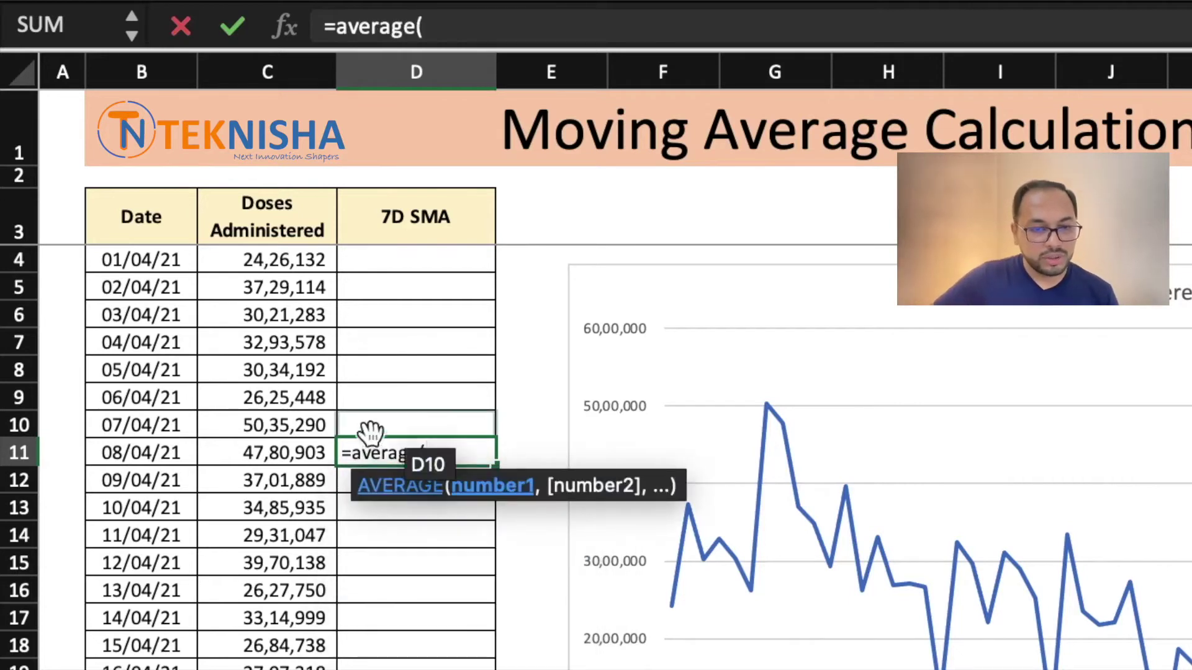
{"action": "left_click_drag", "start_coordinate": [294, 428], "coordinate": [297, 264]}
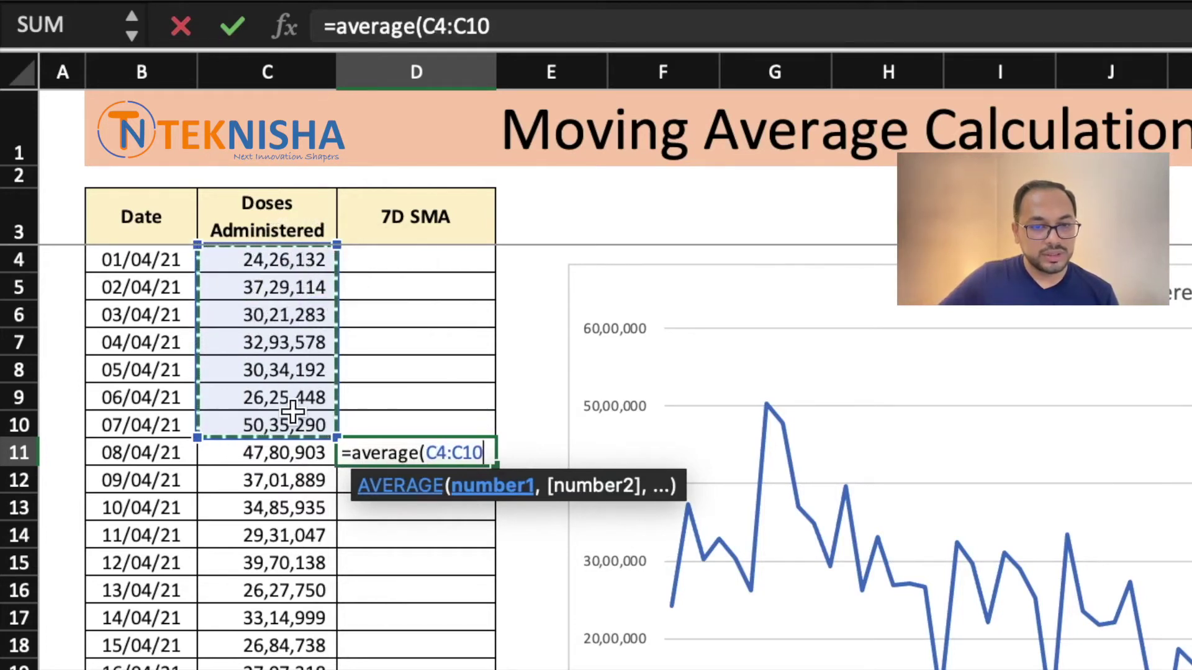
{"action": "type", "text": ")"}
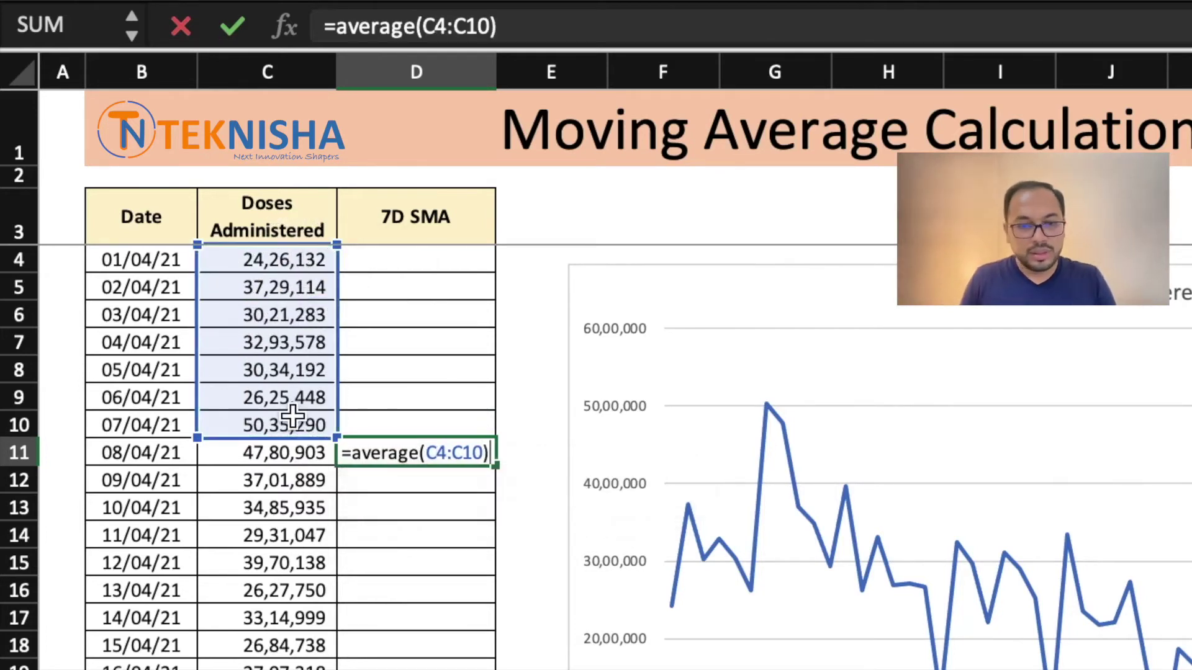
{"action": "key", "text": "Return"}
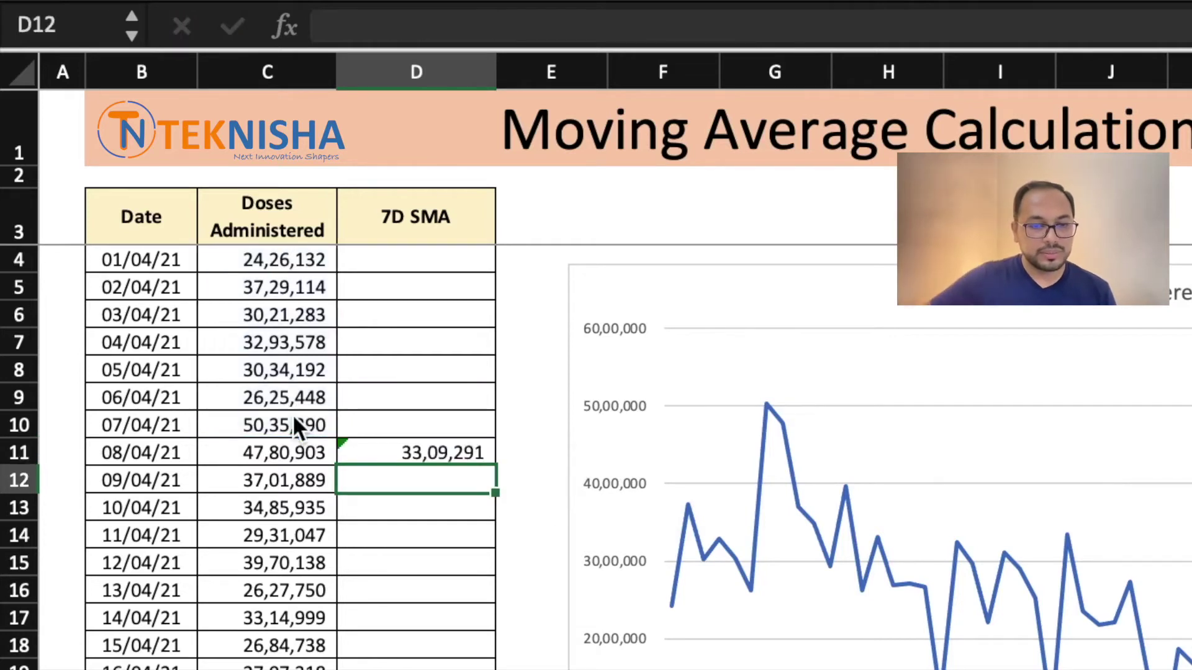
- Fill the D11 average formula down the 7D SMA column
{"action": "left_click", "coordinate": [384, 450]}
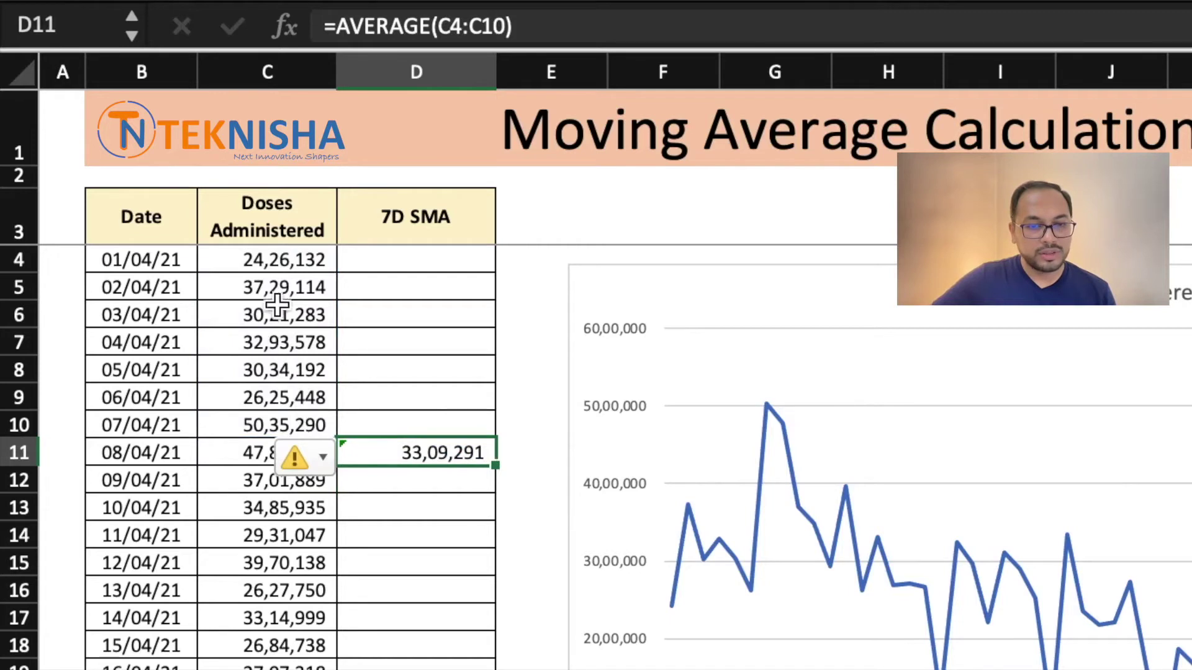
{"action": "double_click", "coordinate": [499, 464]}
{"action": "scroll", "coordinate": [429, 667], "scroll_direction": "down", "scroll_amount": 7}
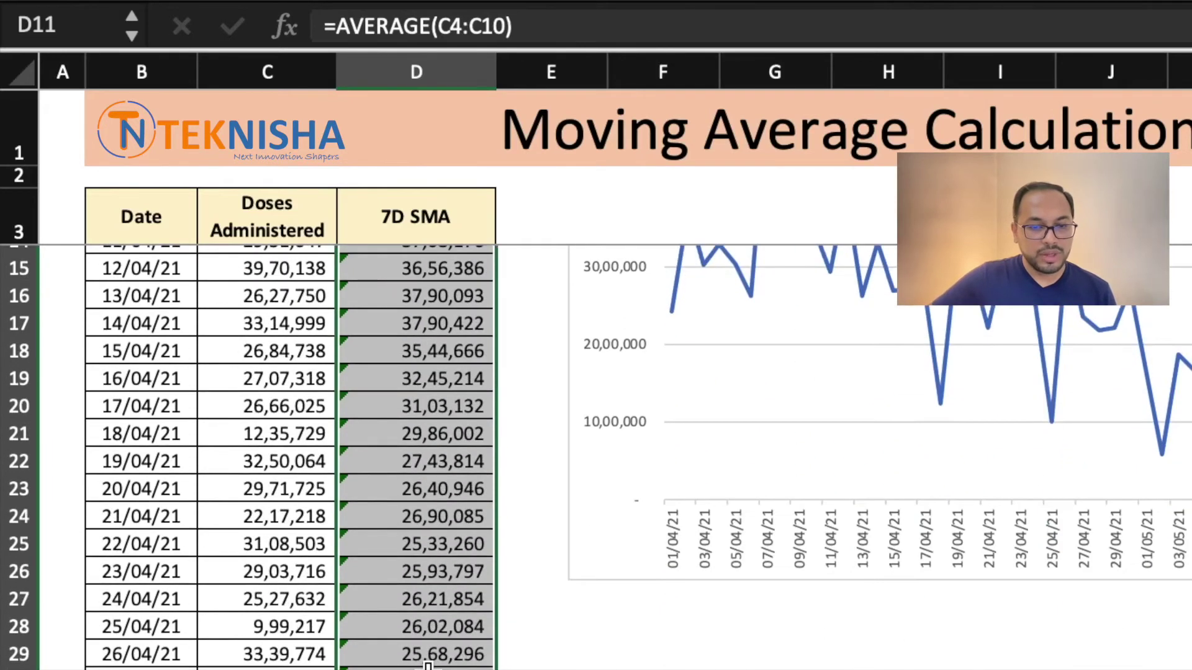
{"action": "scroll", "coordinate": [428, 667], "scroll_direction": "up", "scroll_amount": 7}
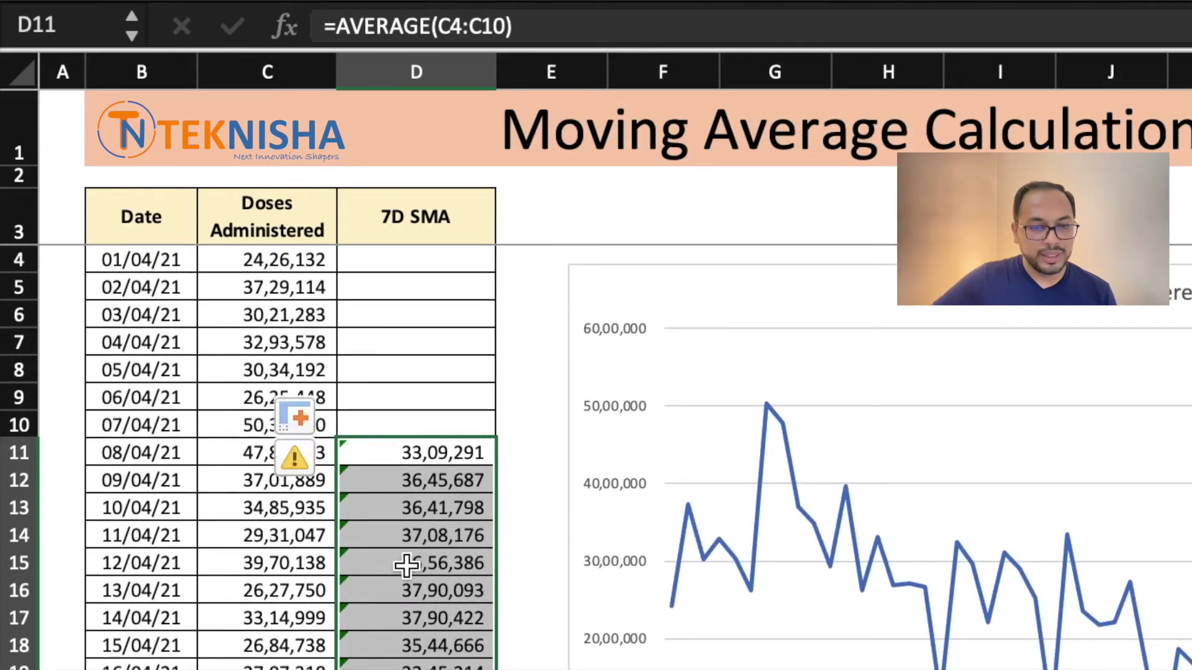
- Check that D12 and D13 average shifted seven-day ranges, with D13 reading =AVERAGE(C6:C12)
{"action": "left_click", "coordinate": [413, 488]}
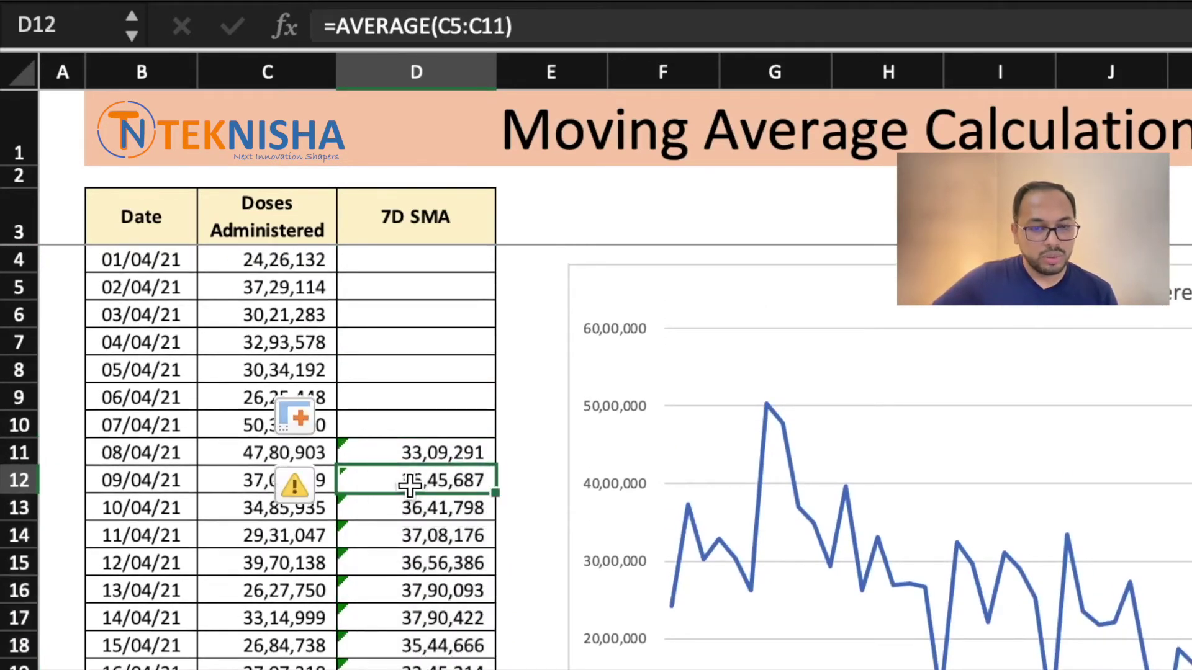
{"action": "left_click", "coordinate": [568, 22]}
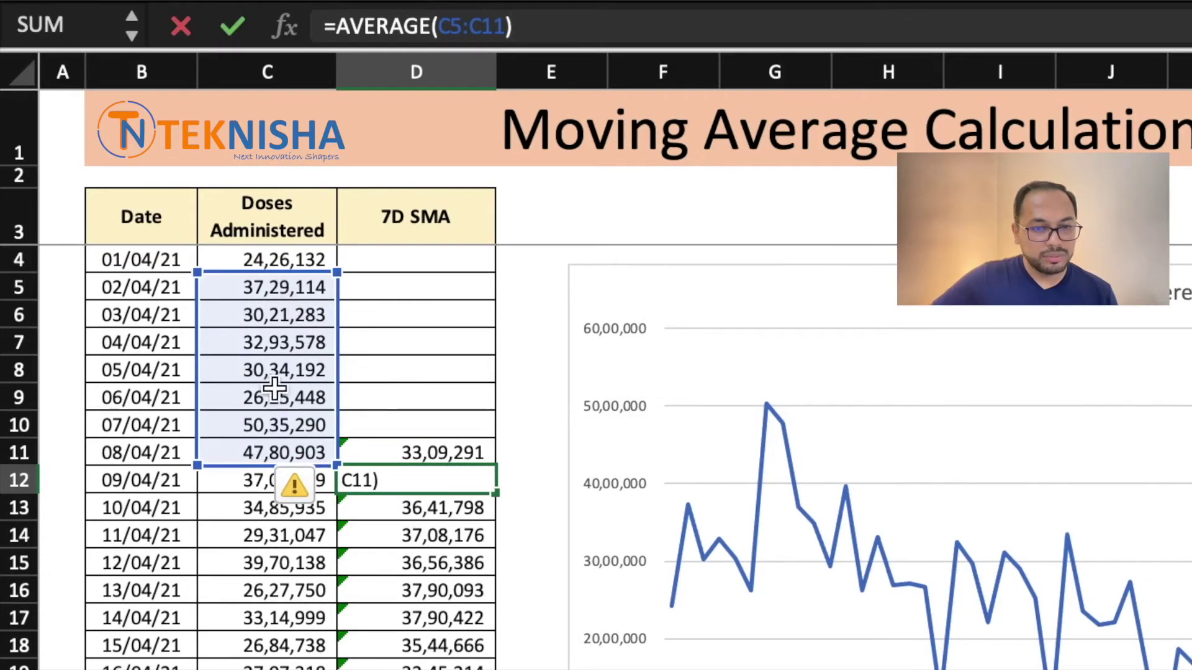
{"action": "key", "text": "ctrl+Return"}
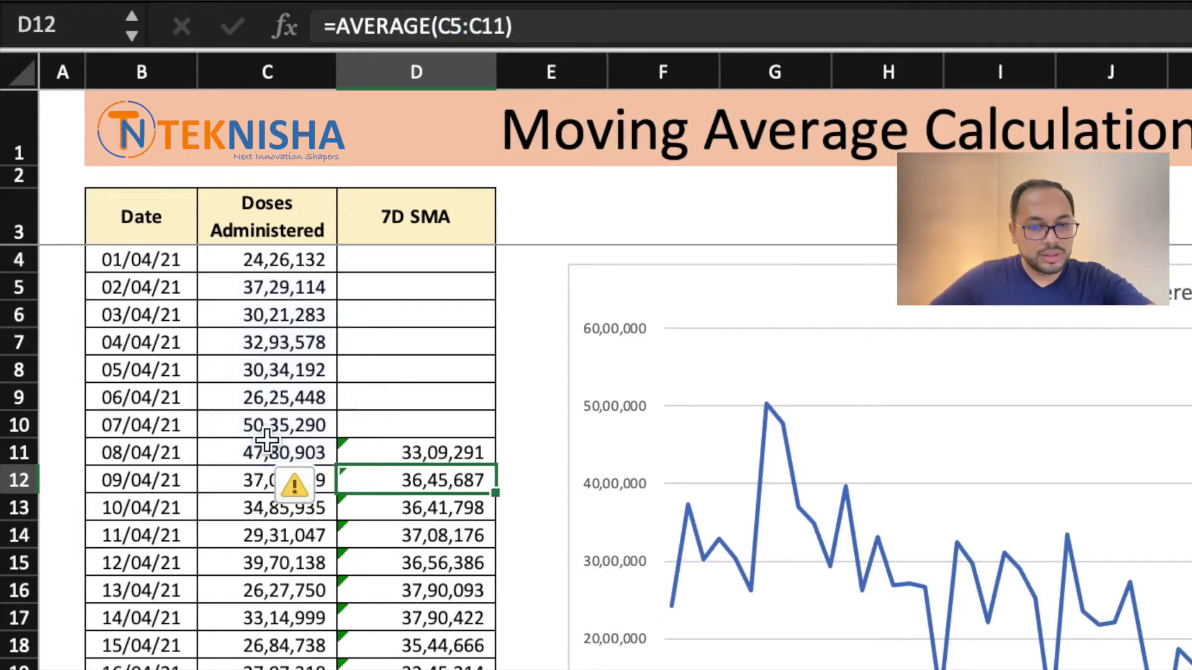
{"action": "left_click", "coordinate": [403, 509]}
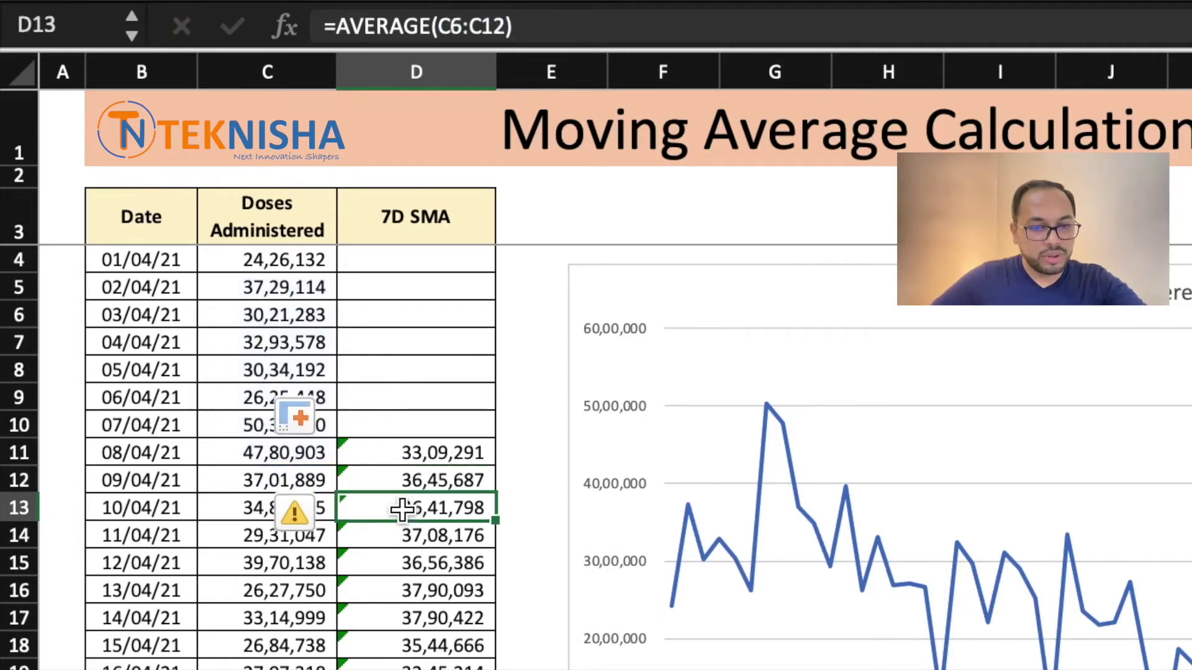
{"action": "left_click", "coordinate": [547, 28]}
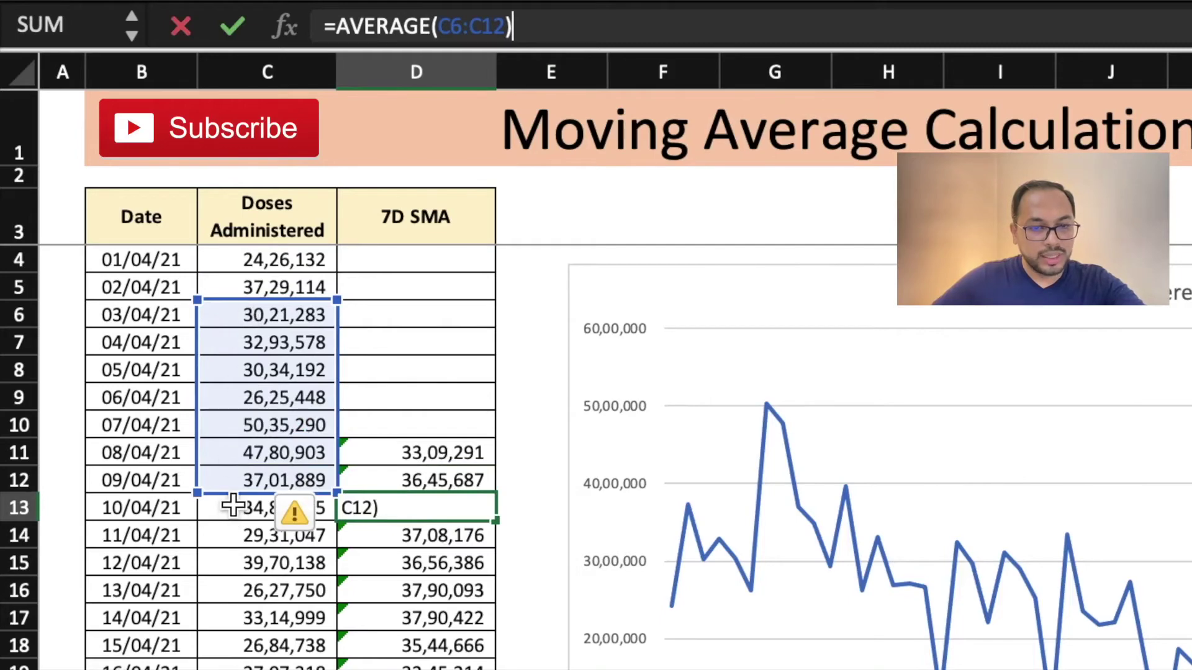
{"action": "key", "text": "Escape"}
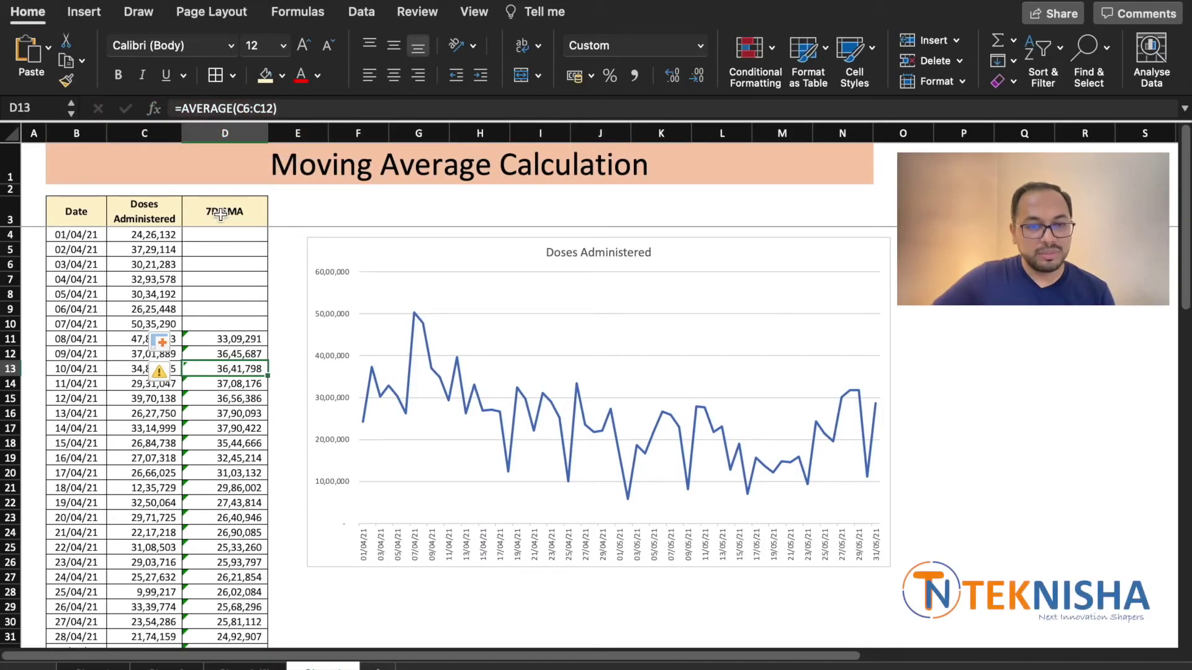
- Delete the old doses chart and select B3:D64, including the 7D SMA column
{"action": "left_click", "coordinate": [377, 251]}
{"action": "key", "text": "Delete"}
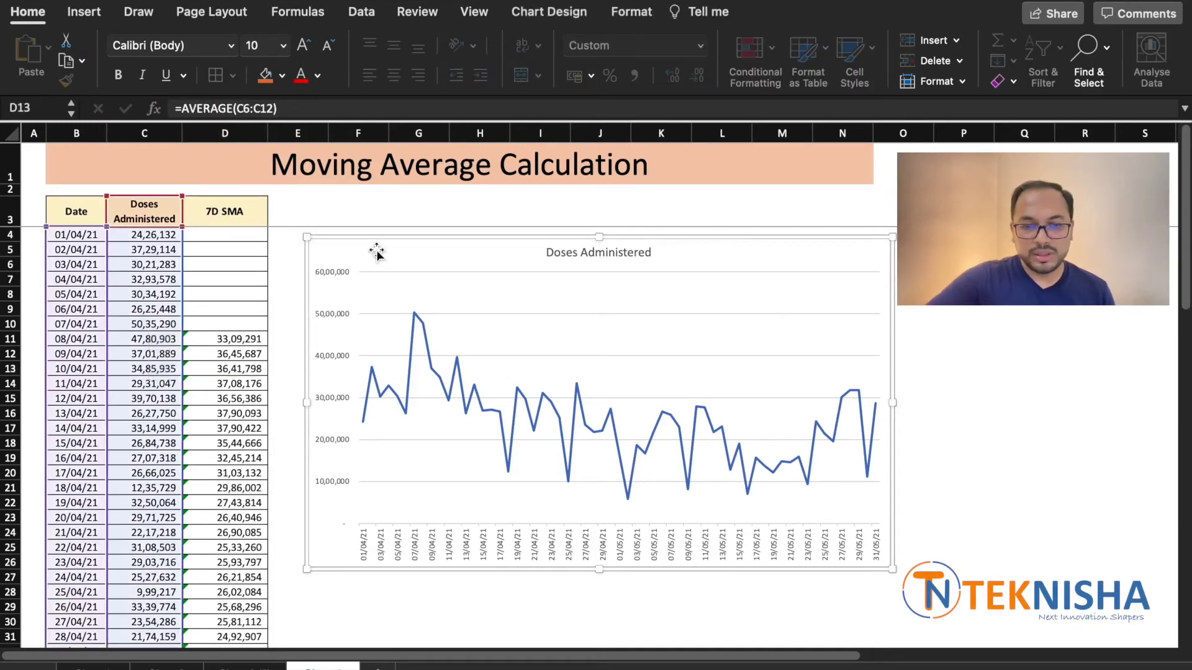
{"action": "left_click", "coordinate": [80, 213]}
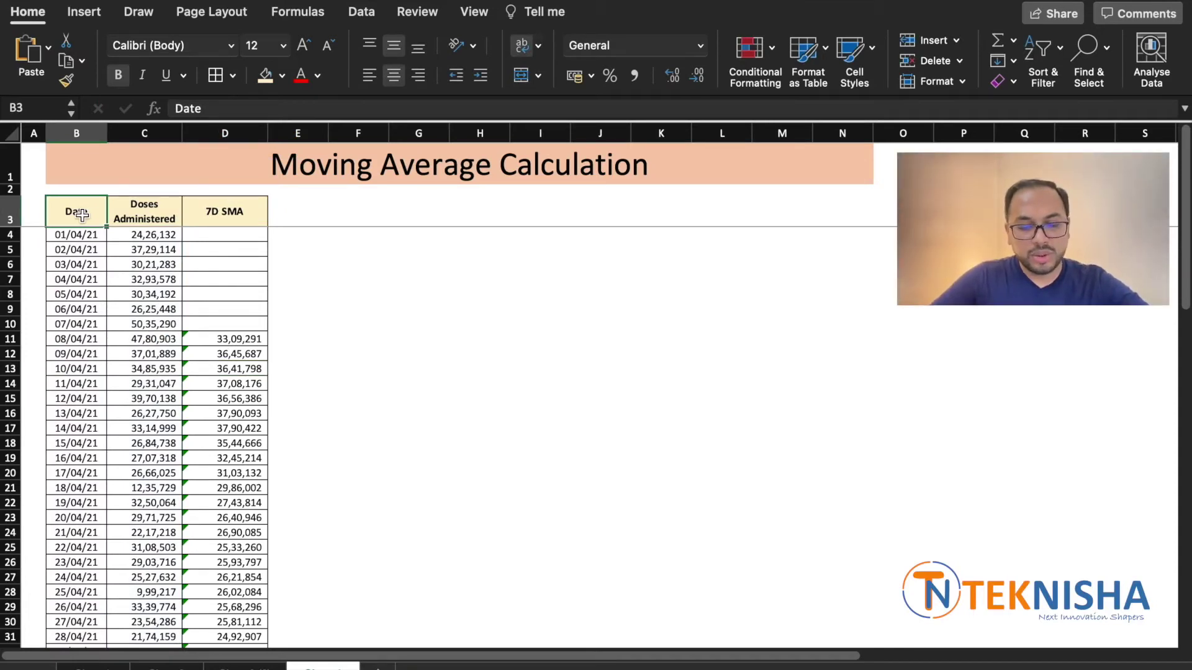
{"action": "key", "text": "ctrl+shift+Right"}
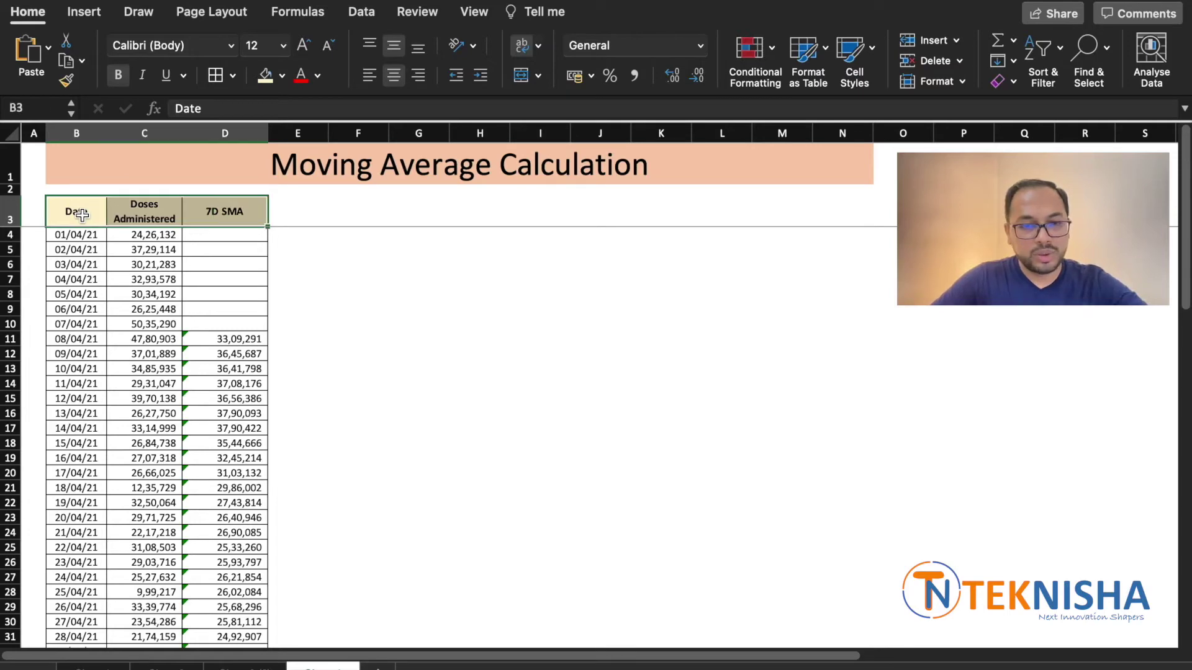
{"action": "key", "text": "ctrl+shift+Down"}
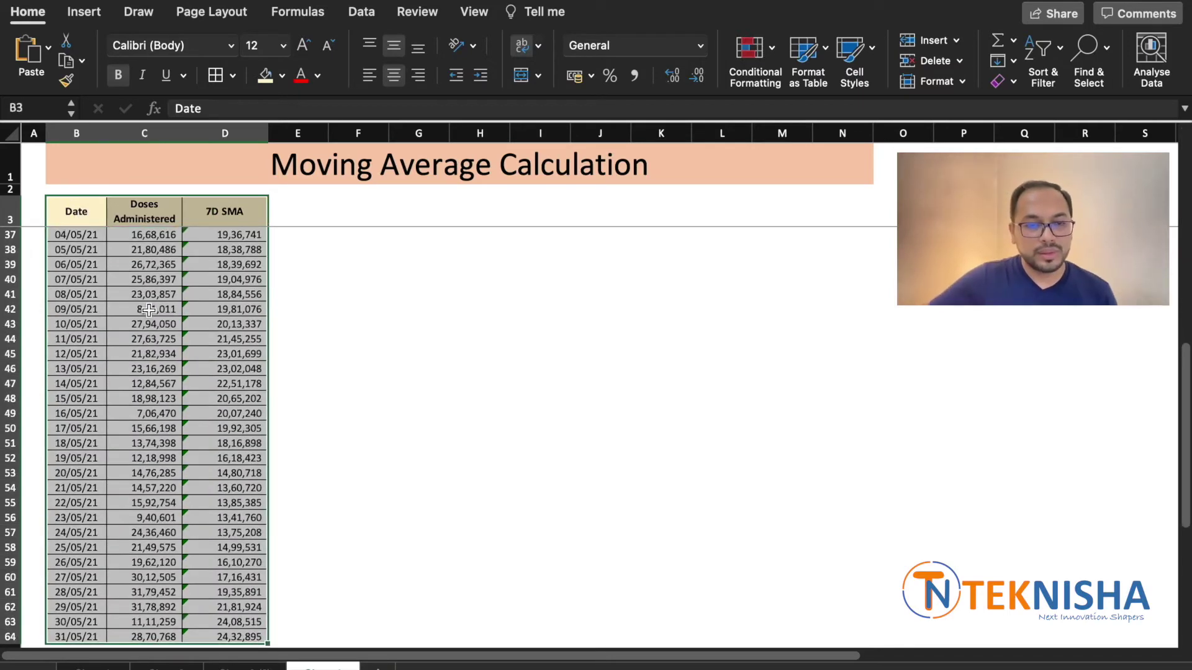
- Insert a recommended line chart of both series and move it beside the table
{"action": "scroll", "coordinate": [149, 310], "scroll_direction": "up", "scroll_amount": 10}
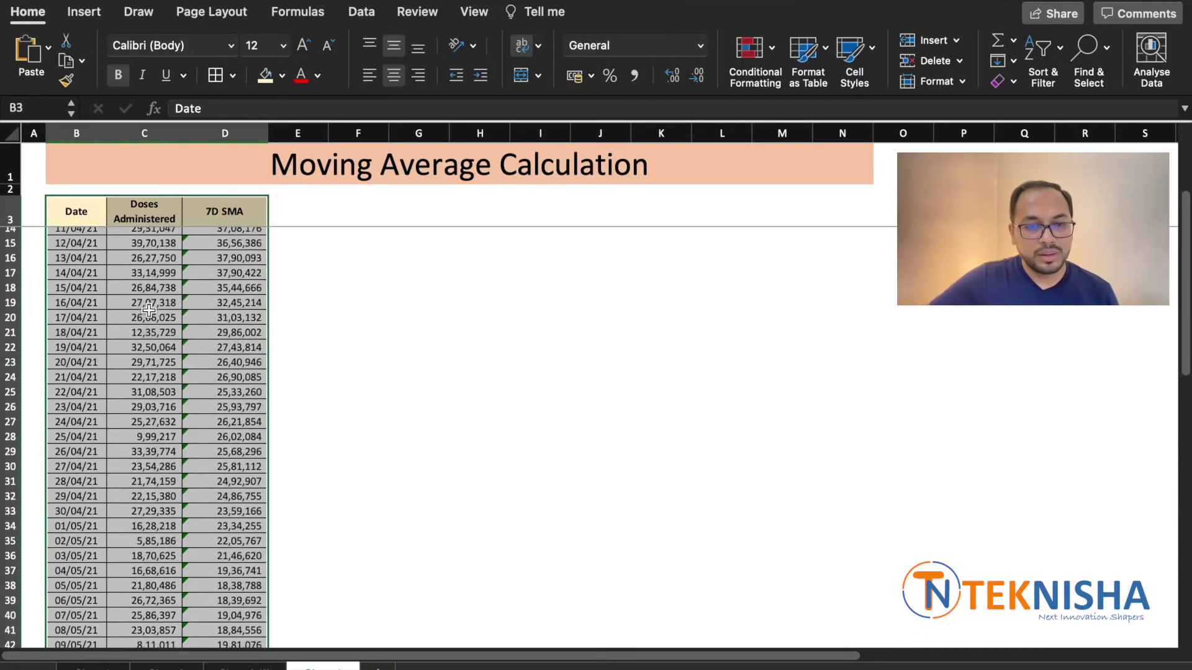
{"action": "left_click", "coordinate": [91, 12]}
{"action": "left_click", "coordinate": [509, 47]}
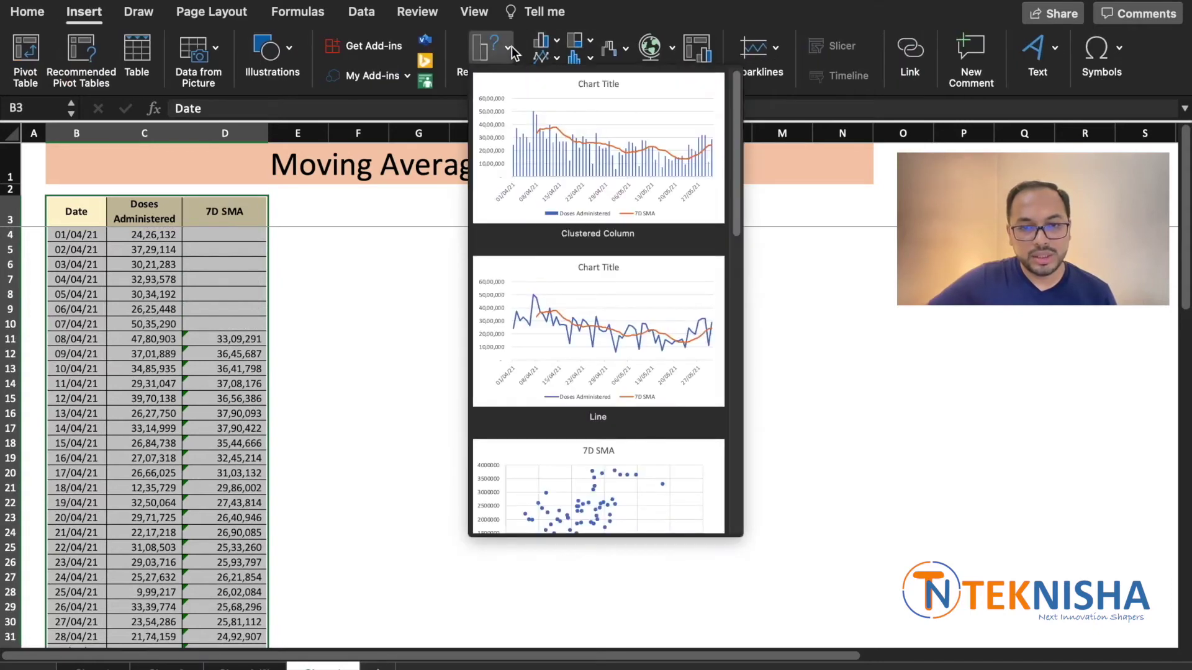
{"action": "left_click", "coordinate": [597, 313]}
{"action": "left_click_drag", "start_coordinate": [529, 157], "coordinate": [417, 287]}
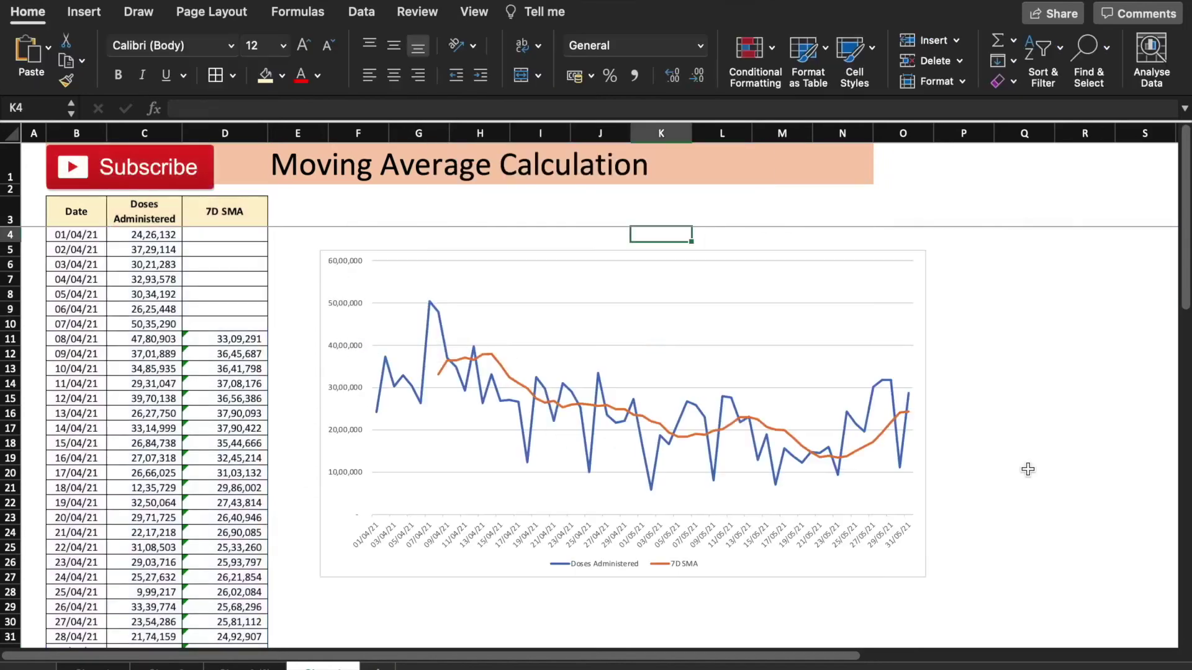
- Change the 7D SMA series line width from 2.25 pt to 5 pt
{"action": "right_click", "coordinate": [695, 434]}
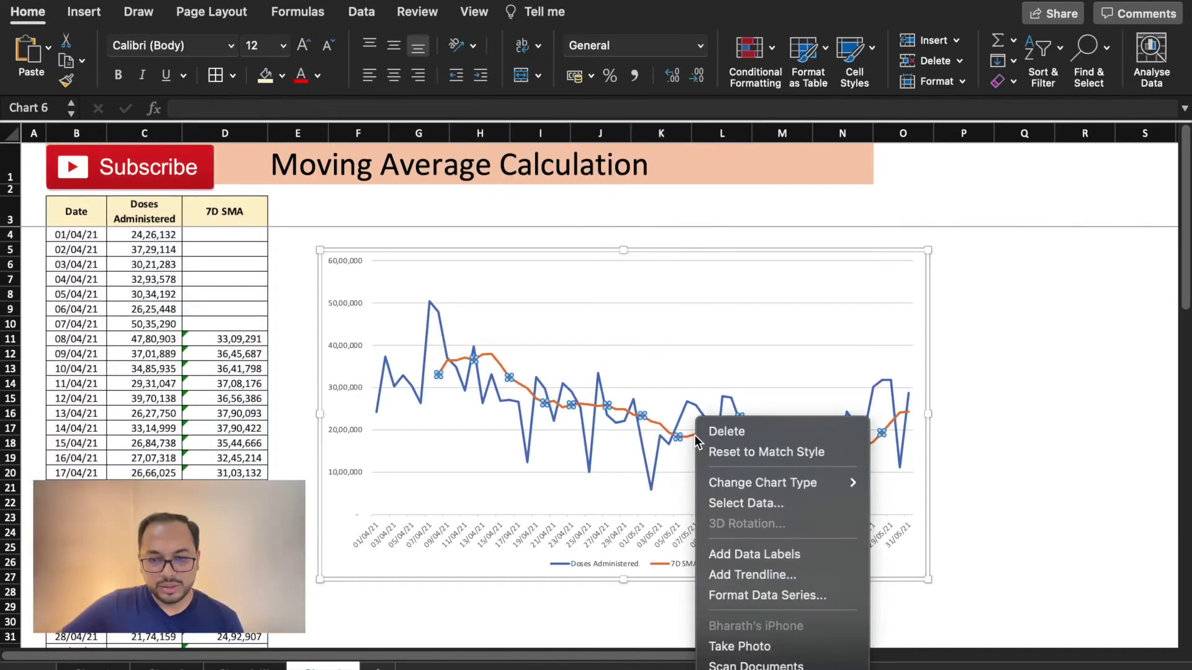
{"action": "left_click", "coordinate": [773, 595]}
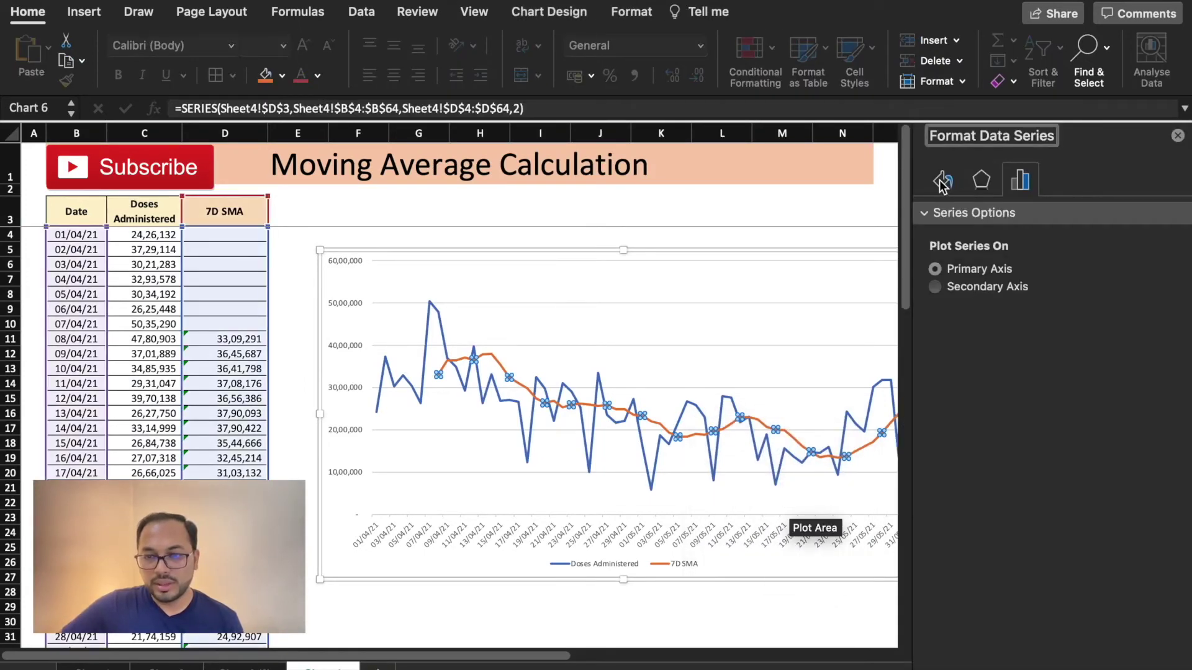
{"action": "left_click", "coordinate": [942, 181]}
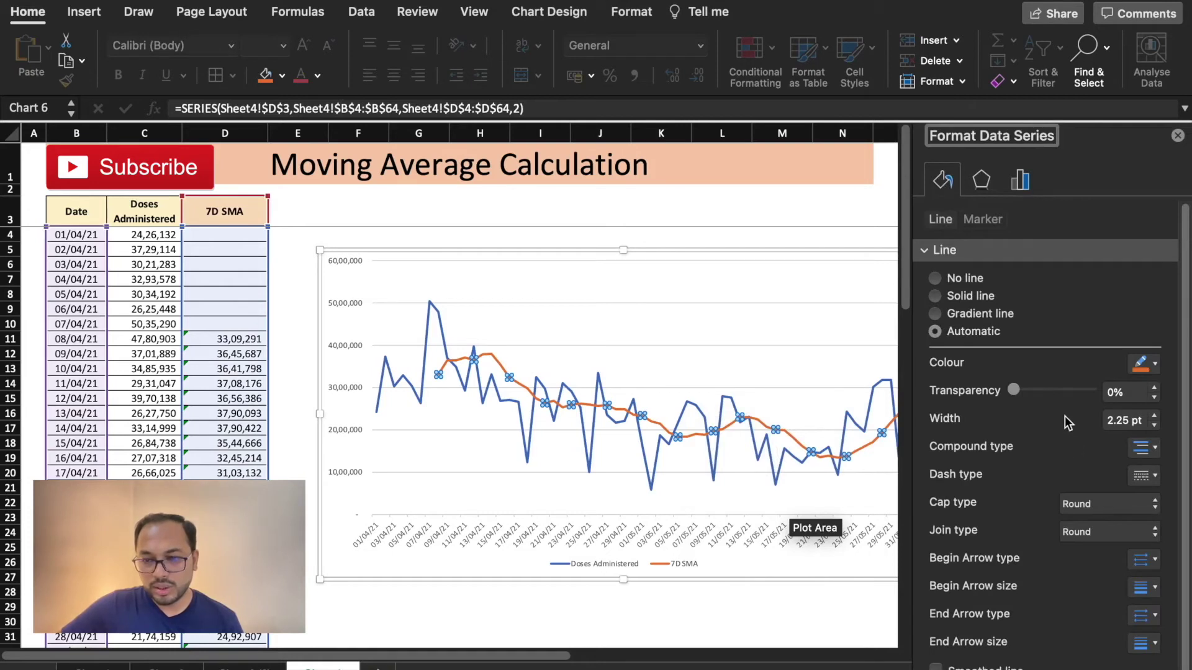
{"action": "left_click_drag", "start_coordinate": [1136, 422], "coordinate": [1072, 418]}
{"action": "type", "text": "5pt"}
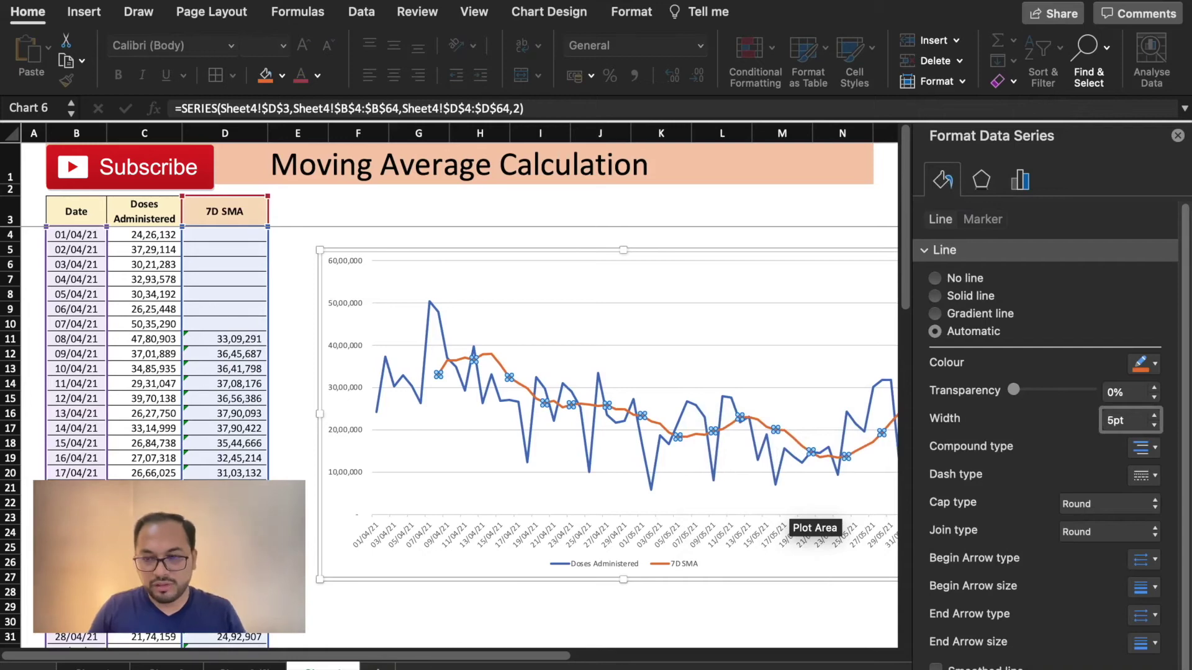
{"action": "key", "text": "Return"}
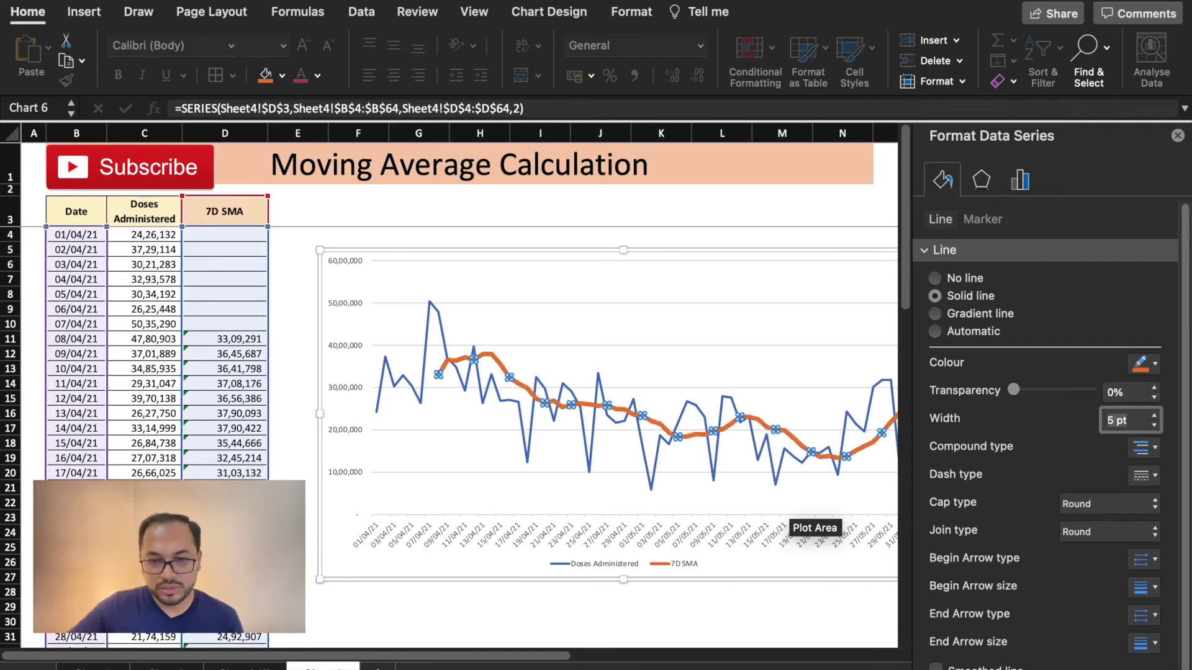
{"action": "left_click", "coordinate": [1177, 136]}
{"action": "left_click", "coordinate": [1023, 459]}
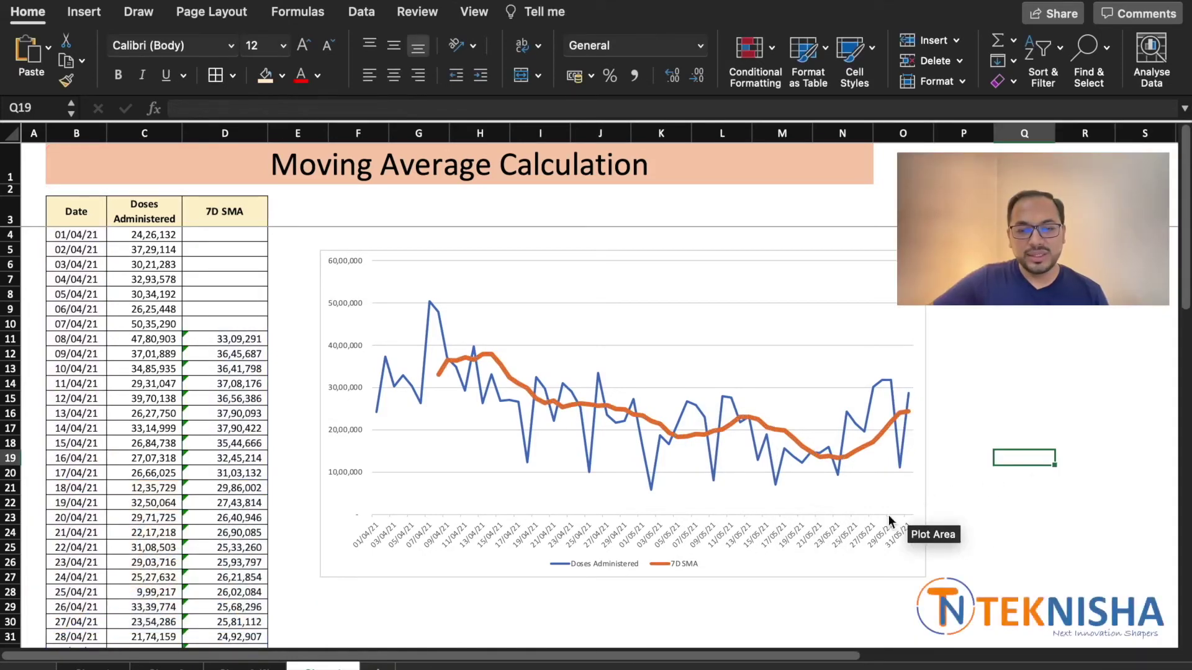
- Enter the three-day average =AVERAGE(C4:C6) in D7
{"action": "mouse_move", "coordinate": [520, 417]}
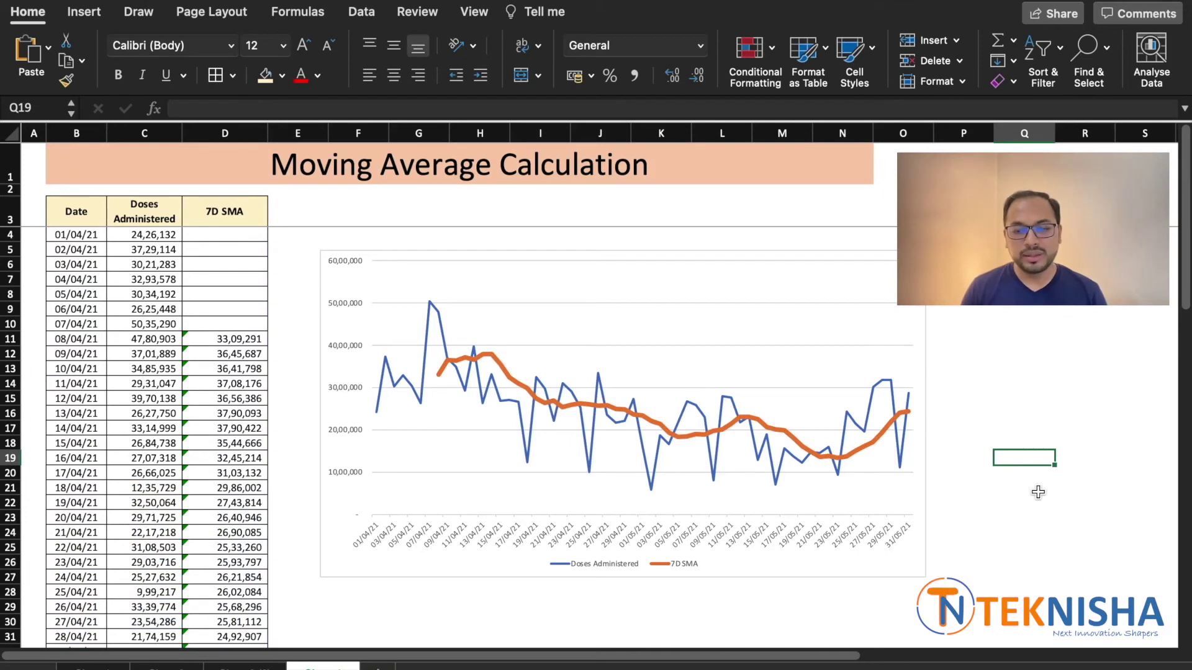
{"action": "left_click", "coordinate": [217, 234]}
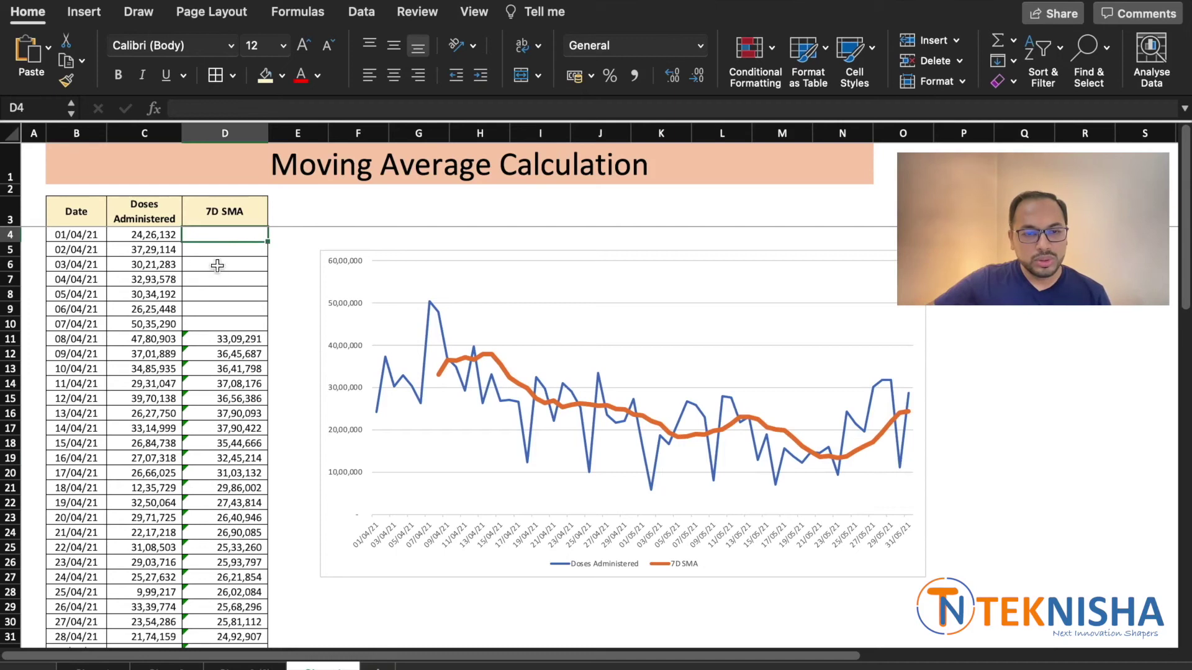
{"action": "left_click", "coordinate": [214, 280]}
{"action": "type", "text": "=average"}
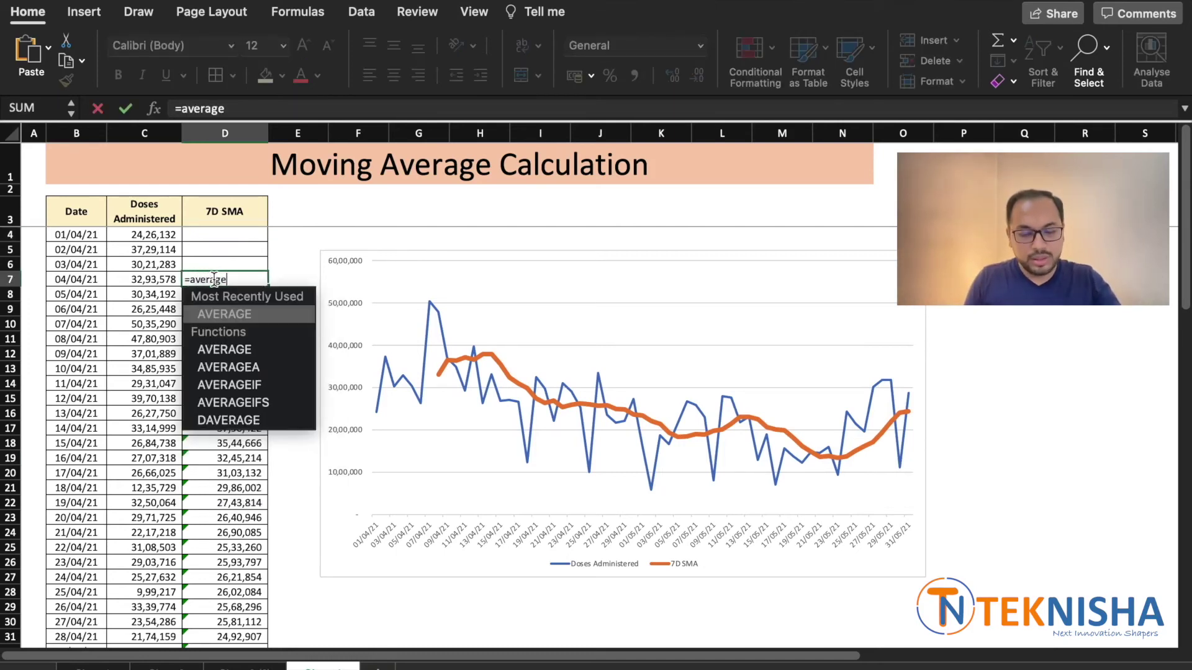
{"action": "type", "text": "("}
{"action": "left_click", "coordinate": [147, 234]}
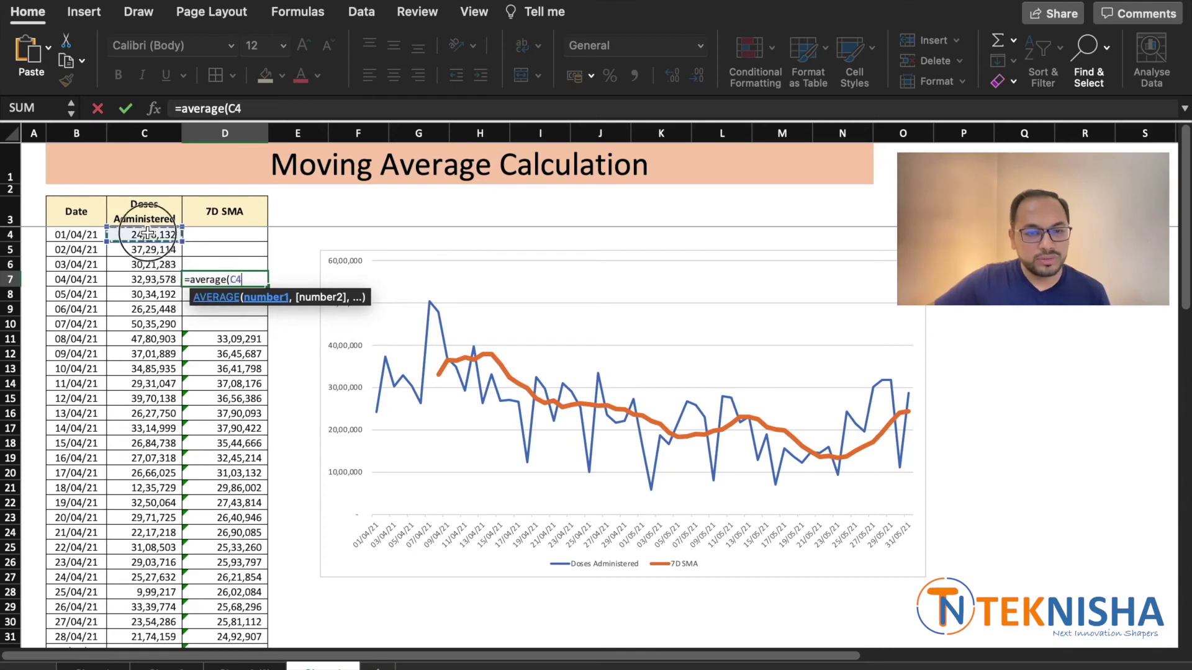
{"action": "left_click_drag", "start_coordinate": [147, 234], "coordinate": [147, 264]}
{"action": "type", "text": ")"}
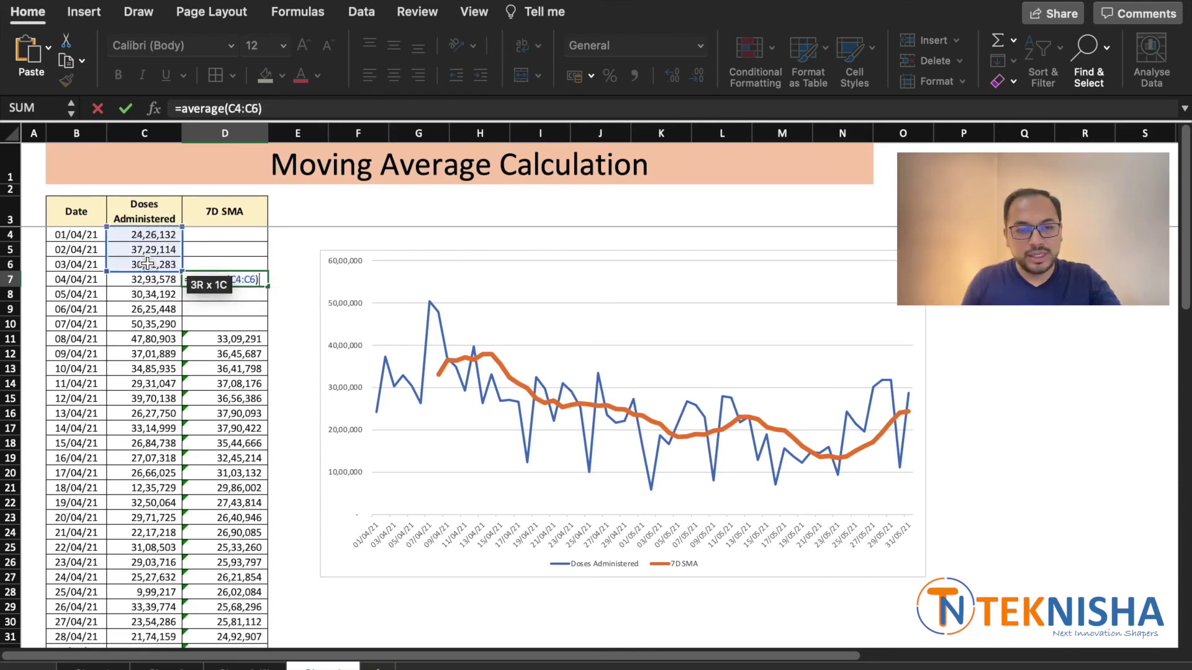
{"action": "key", "text": "Return"}
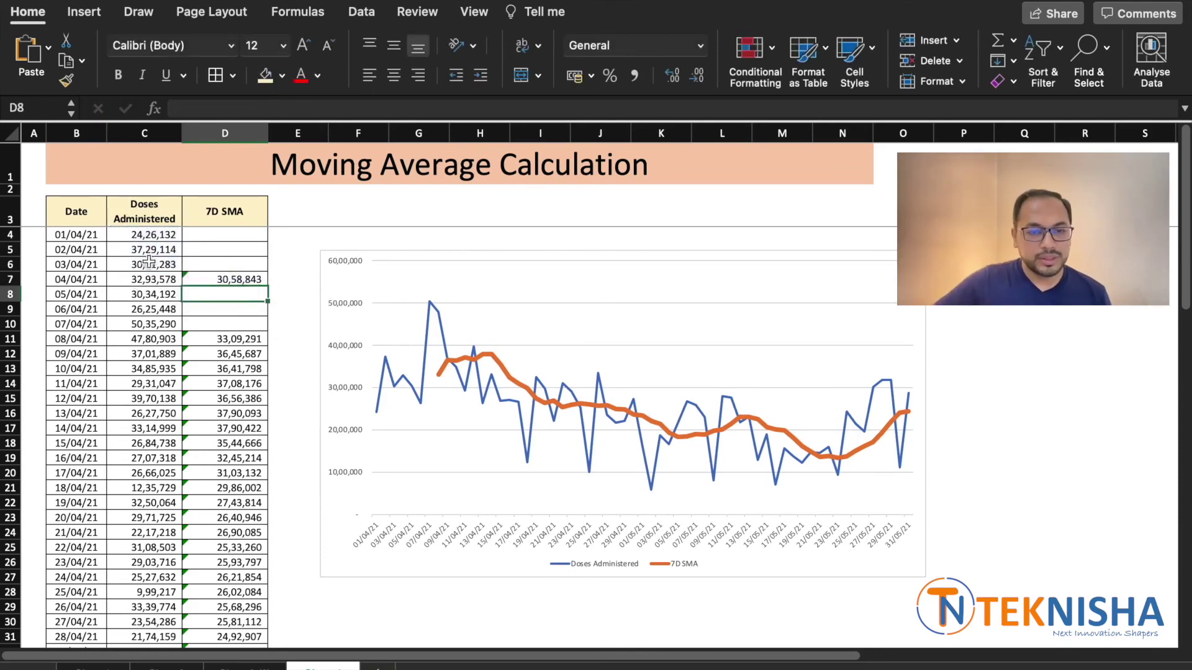
- Copy D7's average formula down through D64
{"action": "left_click", "coordinate": [256, 279]}
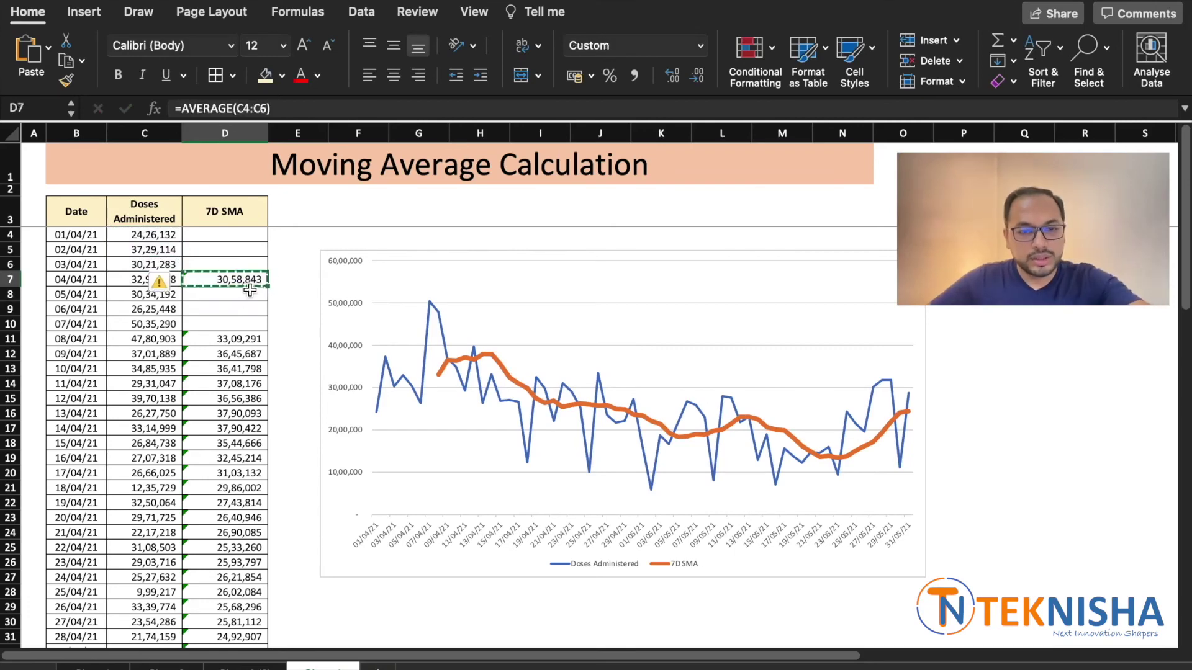
{"action": "left_click", "coordinate": [247, 294]}
{"action": "key", "text": "super+shift+Down"}
{"action": "key", "text": "super+shift+Down"}
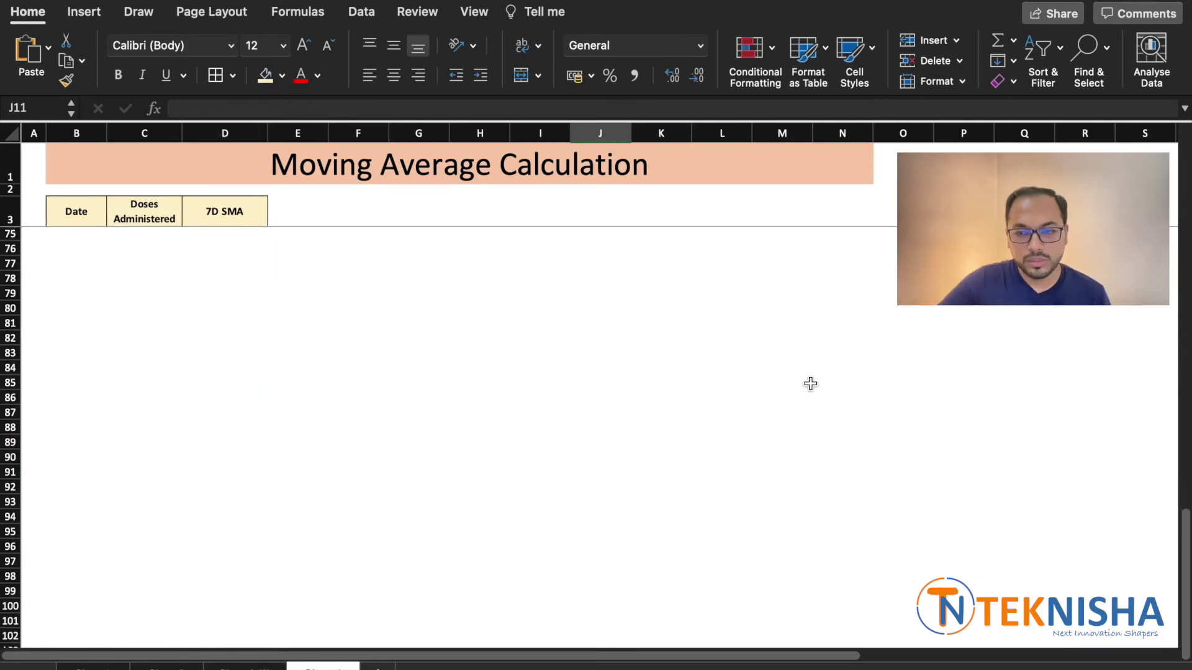
{"action": "scroll", "coordinate": [810, 383], "scroll_direction": "up", "scroll_amount": 20}
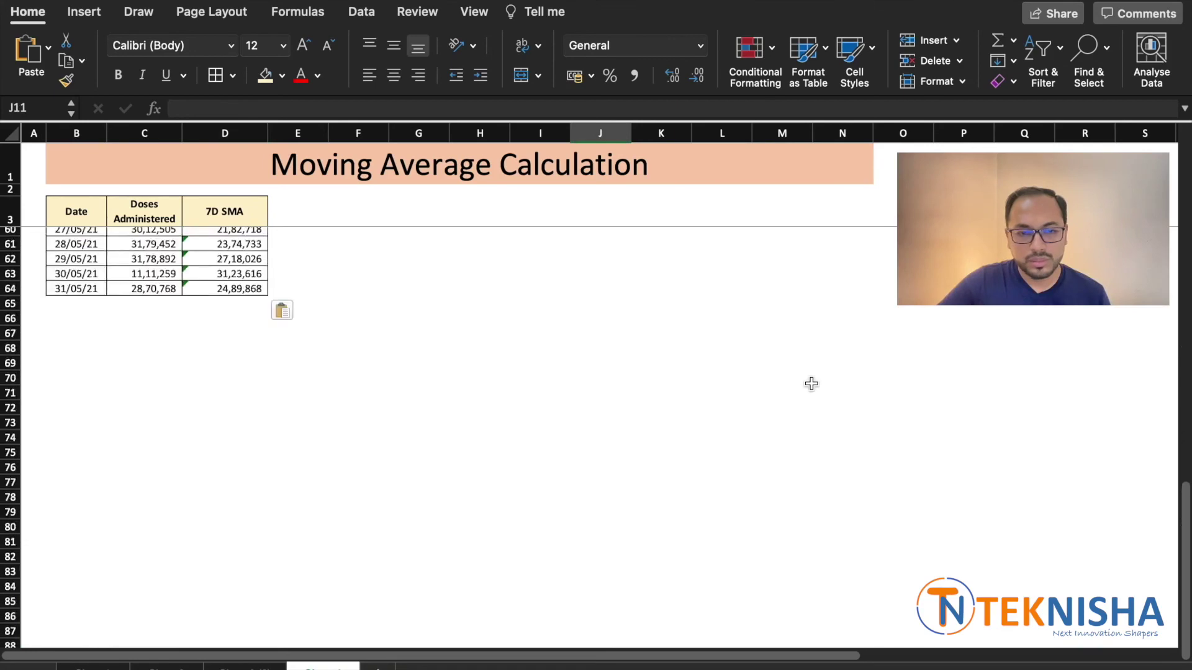
{"action": "key", "text": "Escape"}
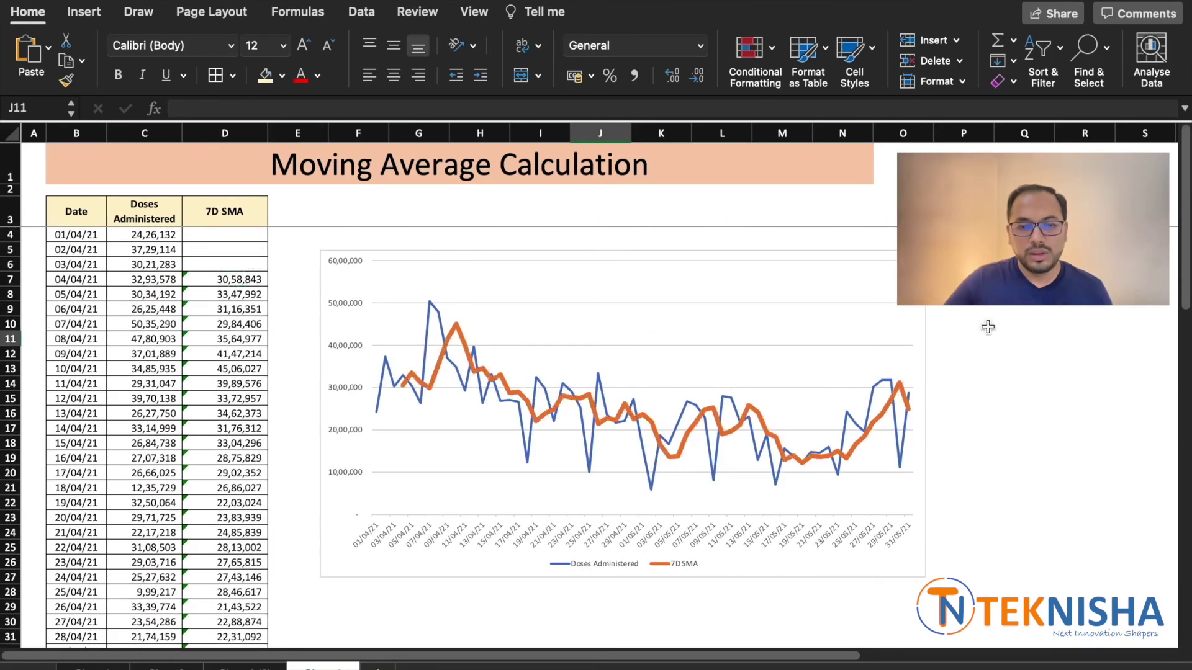